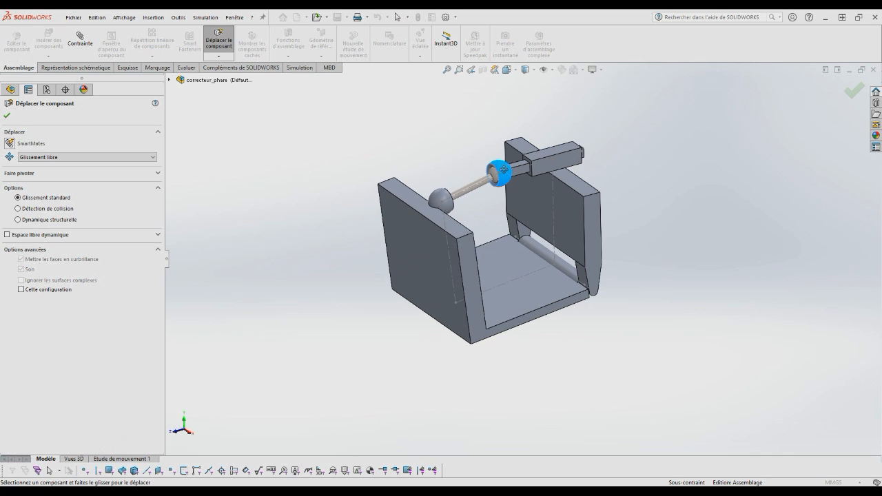
Set the sketch length of the rod SE2 between the two ball joints to 20 mm and return to the assembly
{"action": "left_click", "coordinate": [853, 92]}
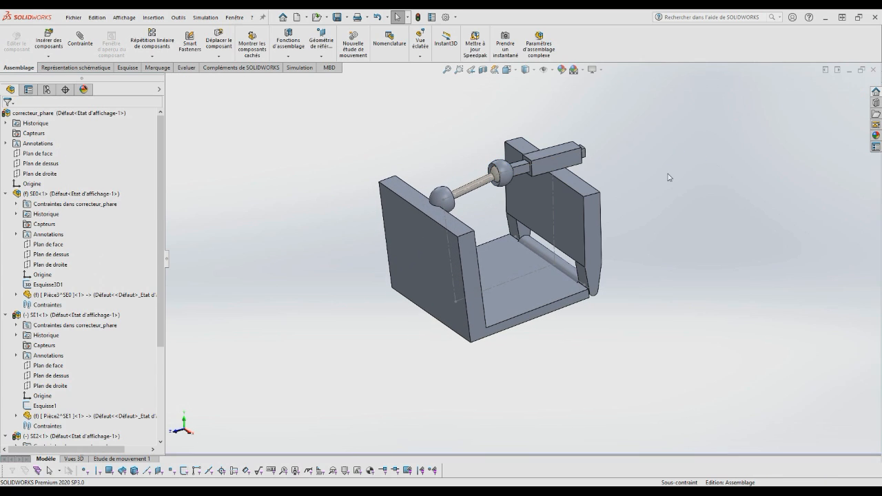
{"action": "left_click", "coordinate": [479, 188]}
{"action": "left_click", "coordinate": [510, 144]}
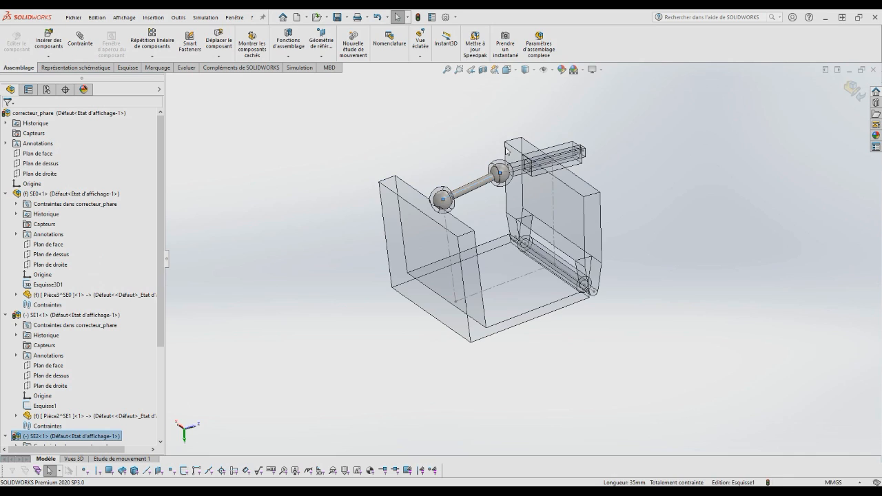
{"action": "double_click", "coordinate": [482, 207]}
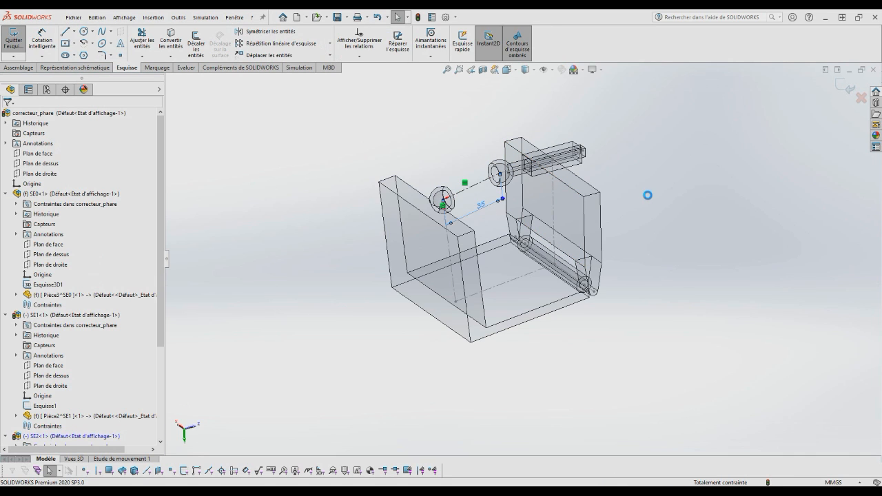
{"action": "type", "text": "20"}
{"action": "key", "text": "Return"}
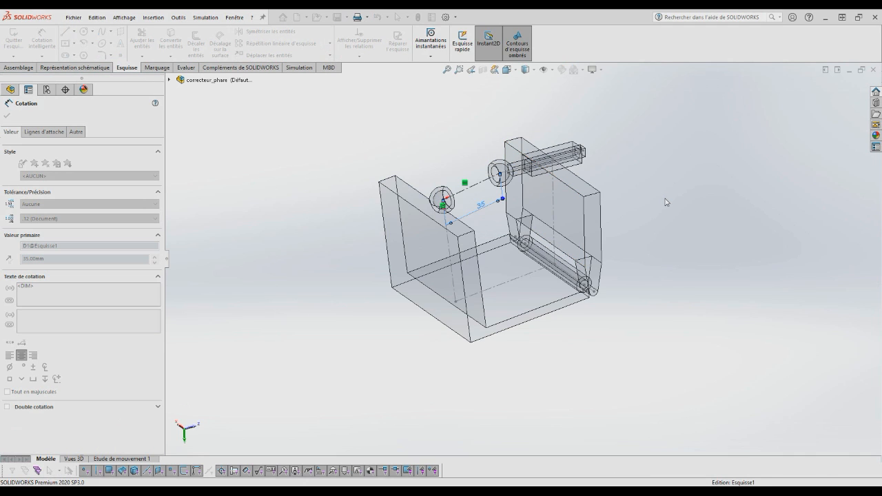
{"action": "left_click", "coordinate": [846, 88]}
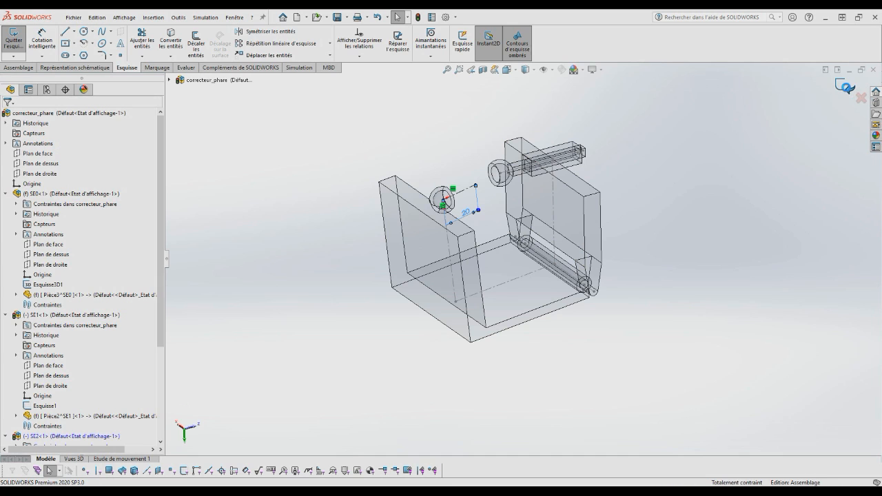
{"action": "left_click", "coordinate": [847, 88]}
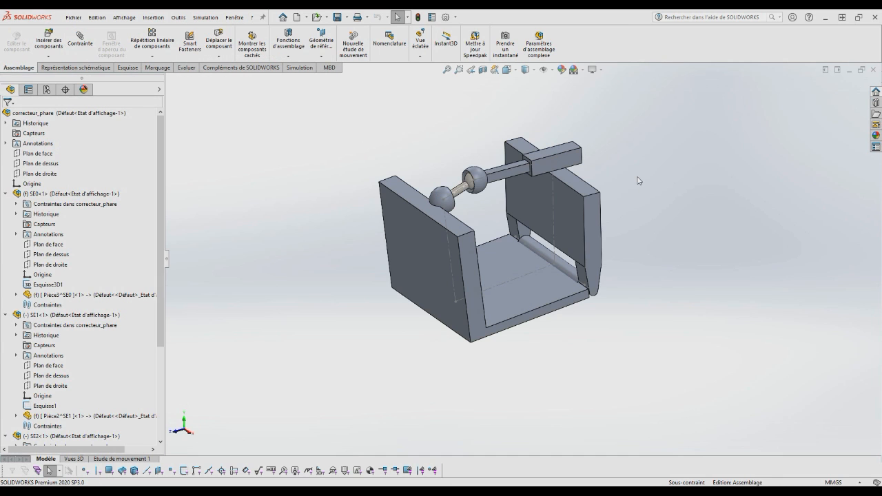
Move the slider's ball end slightly along its guide with Move Component to try out the mechanism
{"action": "mouse_move", "coordinate": [637, 180]}
{"action": "middle_mouse_down"}
{"action": "mouse_move", "coordinate": [604, 161]}
{"action": "mouse_move", "coordinate": [624, 191]}
{"action": "middle_mouse_up"}
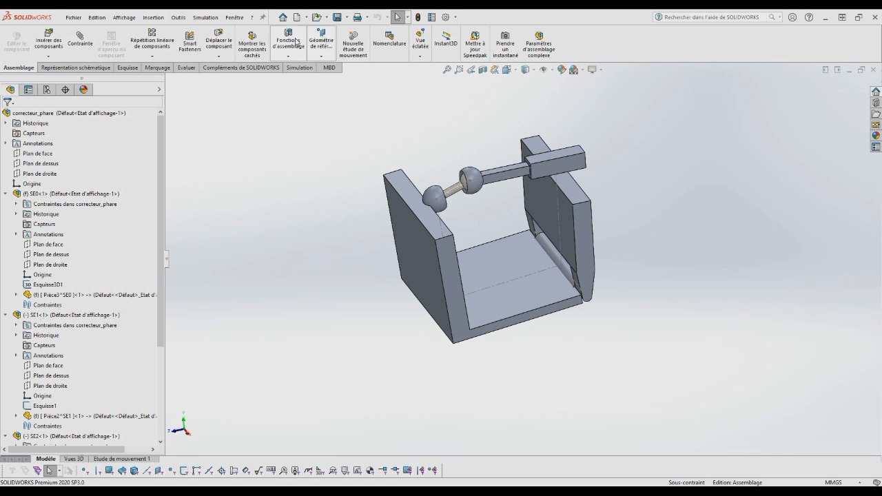
{"action": "left_click", "coordinate": [218, 43]}
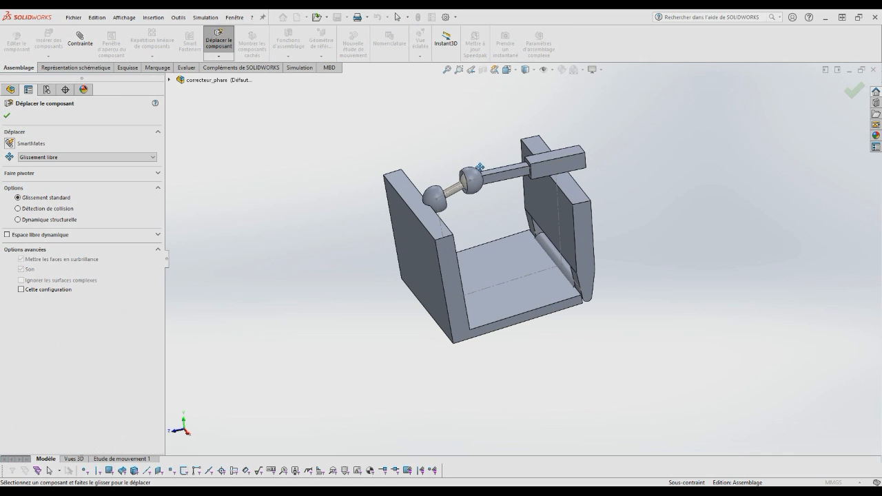
{"action": "mouse_move", "coordinate": [471, 176]}
{"action": "left_mouse_down"}
{"action": "mouse_move", "coordinate": [478, 190]}
{"action": "mouse_move", "coordinate": [485, 178]}
{"action": "left_mouse_up"}
{"action": "middle_click_drag", "start_coordinate": [650, 223], "coordinate": [627, 186]}
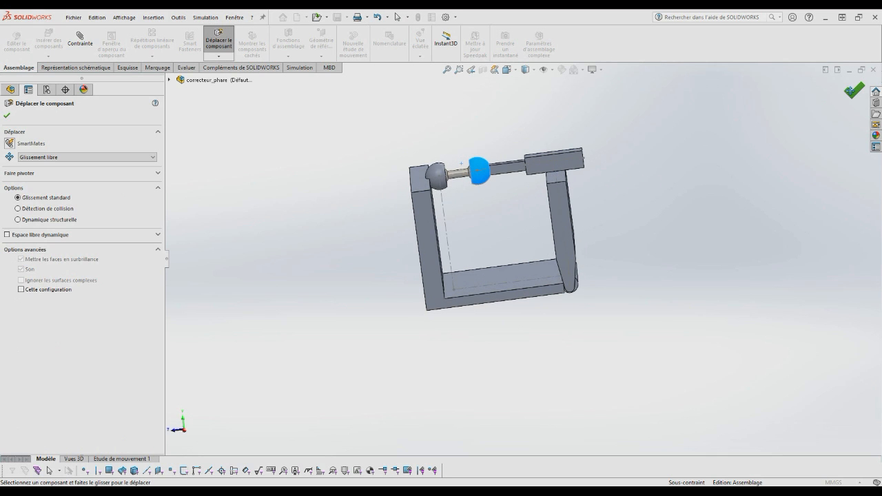
{"action": "left_click", "coordinate": [849, 90]}
{"action": "middle_click_drag", "start_coordinate": [669, 208], "coordinate": [689, 246]}
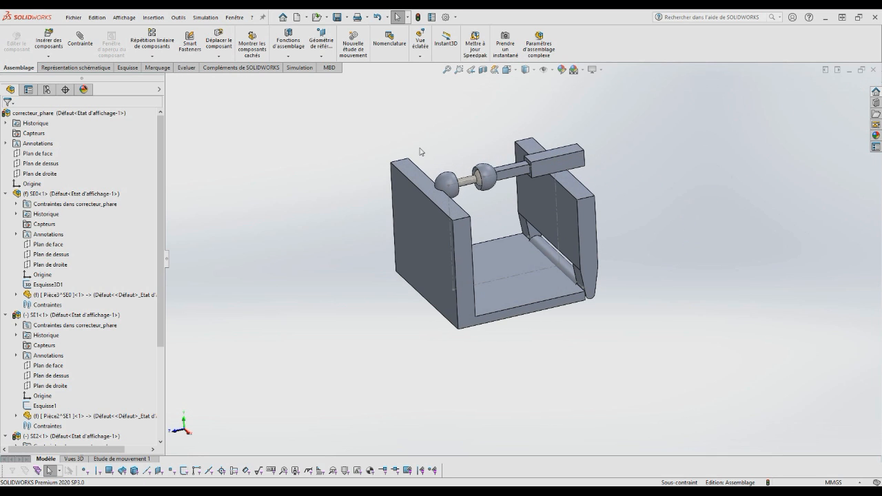
Check in the add-ins list that SOLIDWORKS Motion is active
{"action": "left_click", "coordinate": [178, 17]}
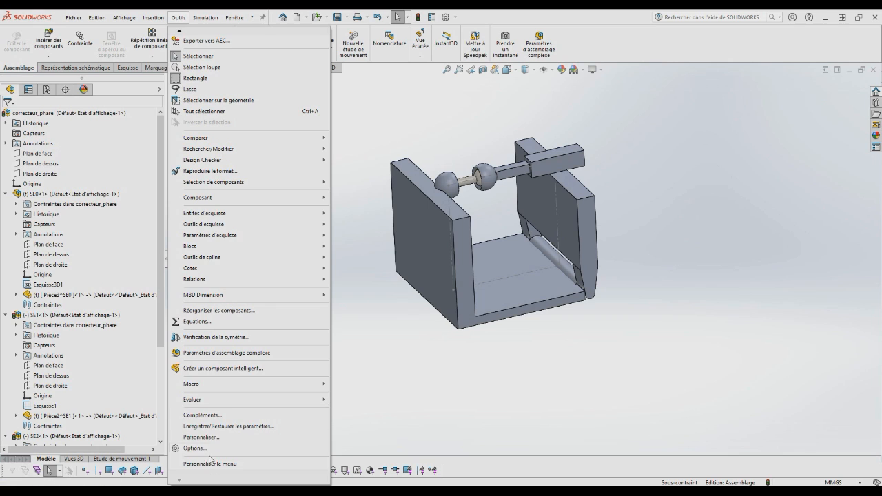
{"action": "left_click", "coordinate": [202, 415]}
{"action": "scroll", "coordinate": [117, 169], "scroll_direction": "down", "scroll_amount": 3}
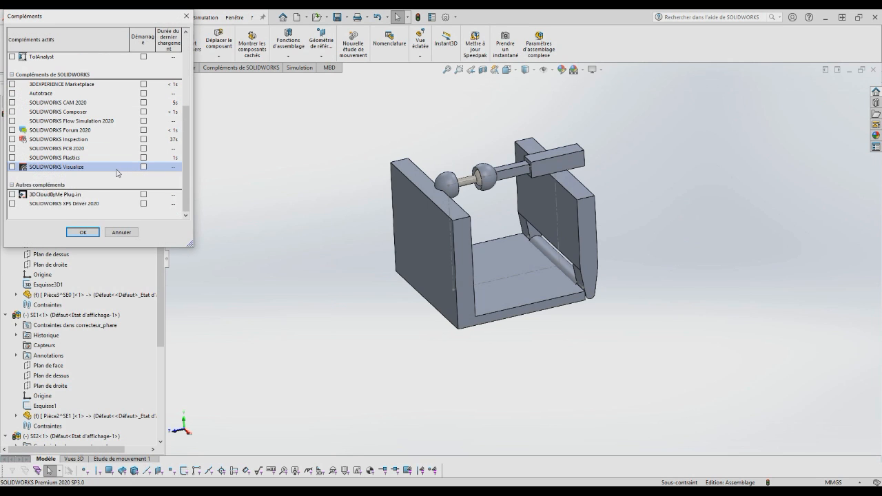
{"action": "scroll", "coordinate": [86, 145], "scroll_direction": "up", "scroll_amount": 3}
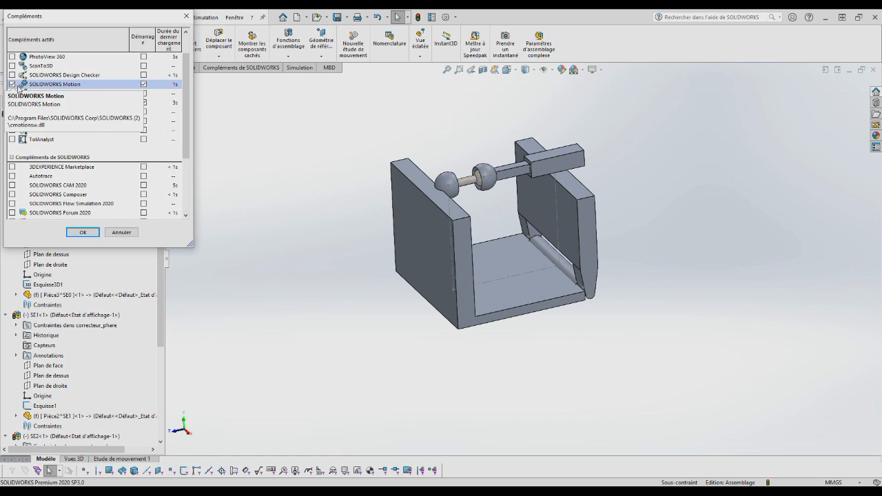
{"action": "left_click", "coordinate": [83, 232]}
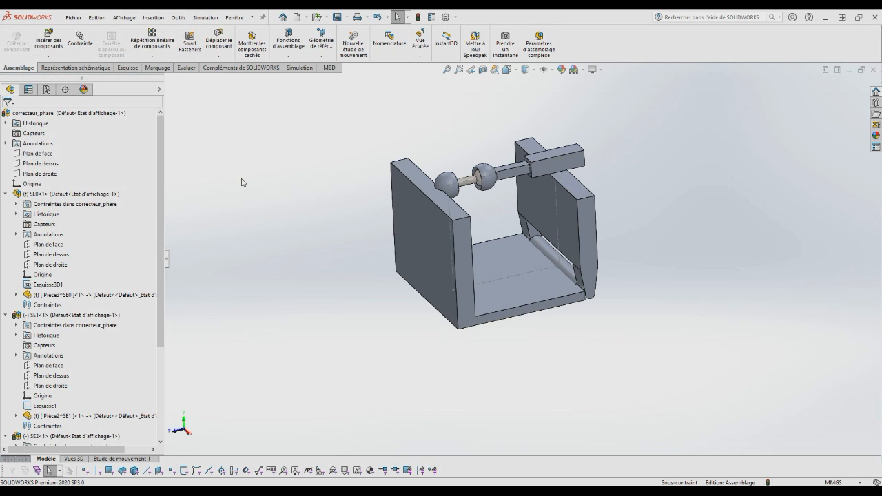
In Etude de mouvement 1, add a linear motor along slider SE1's sketch line, direction reversed, at a constant 2 mm/s
{"action": "left_click", "coordinate": [121, 459]}
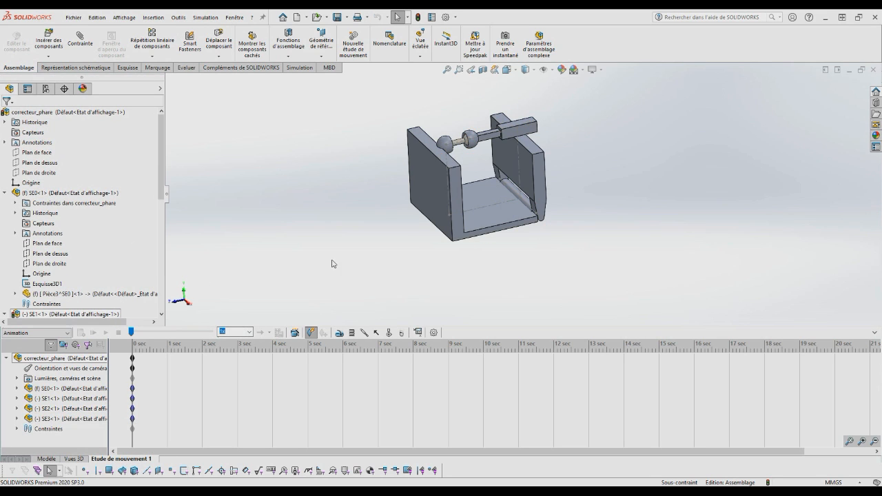
{"action": "left_click", "coordinate": [341, 334]}
{"action": "left_click", "coordinate": [30, 157]}
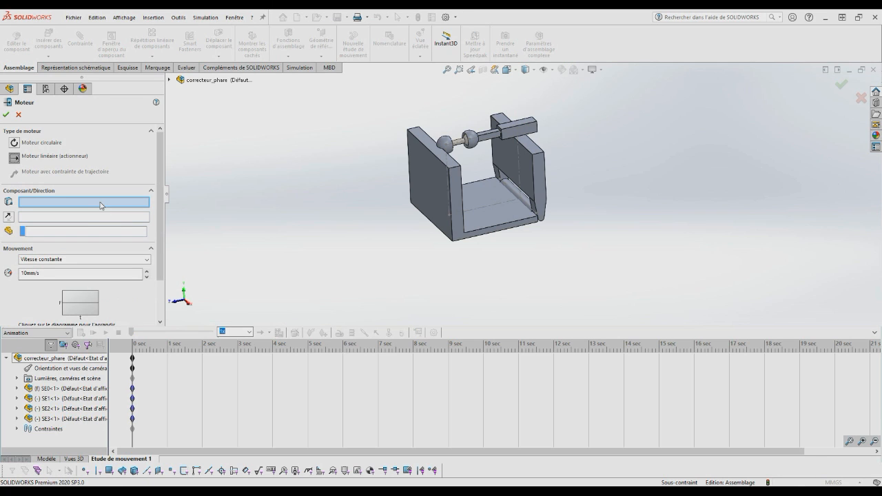
{"action": "scroll", "coordinate": [454, 161], "scroll_direction": "down", "scroll_amount": 5}
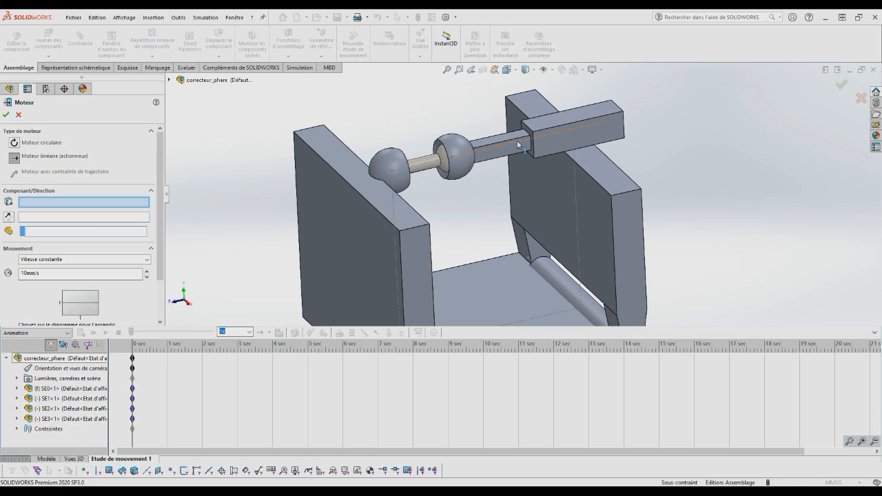
{"action": "left_click", "coordinate": [462, 156]}
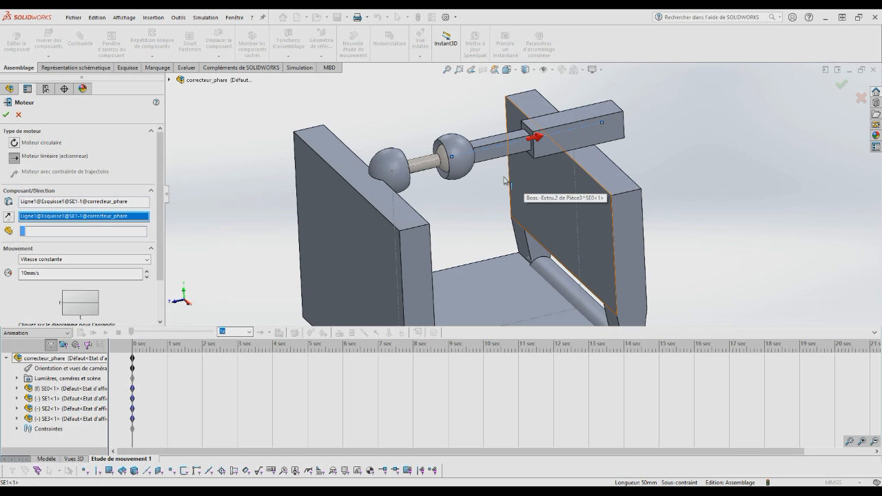
{"action": "left_click", "coordinate": [6, 217]}
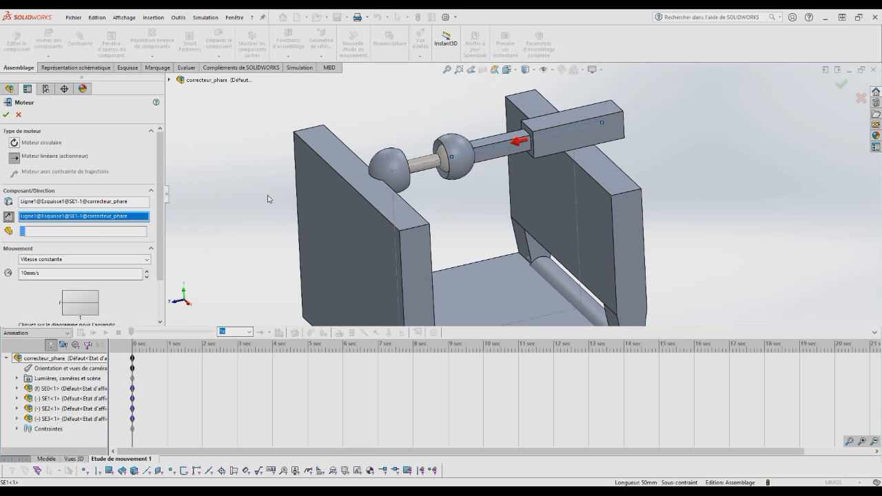
{"action": "left_click", "coordinate": [23, 274]}
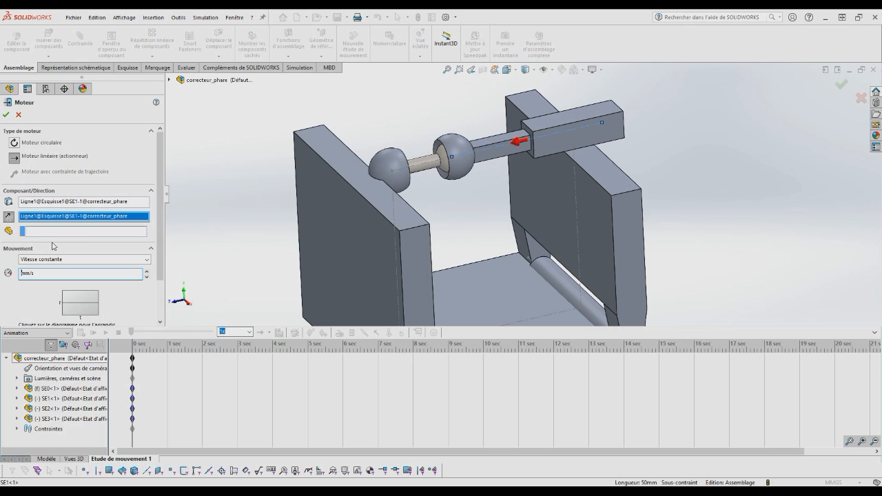
{"action": "type", "text": "2"}
{"action": "left_click", "coordinate": [6, 115]}
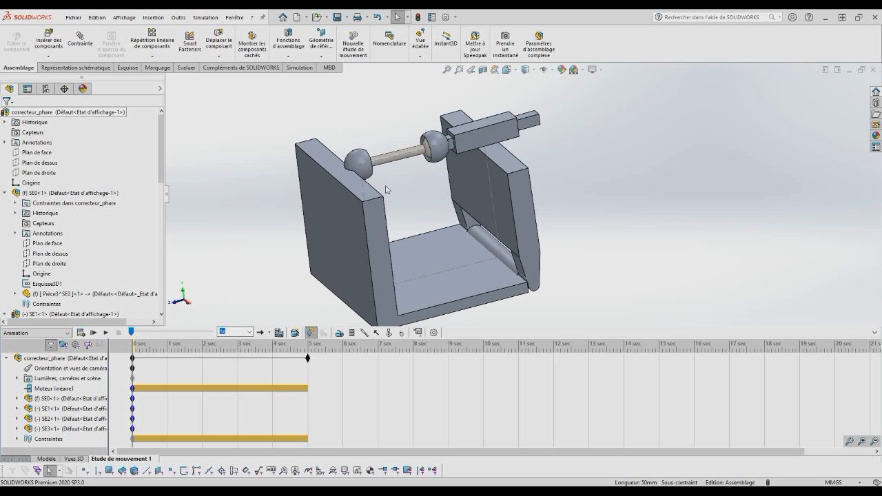
Calculate the study as an animation and again with the type Analyse de mouvement, and replay it from the start
{"action": "left_click", "coordinate": [81, 334]}
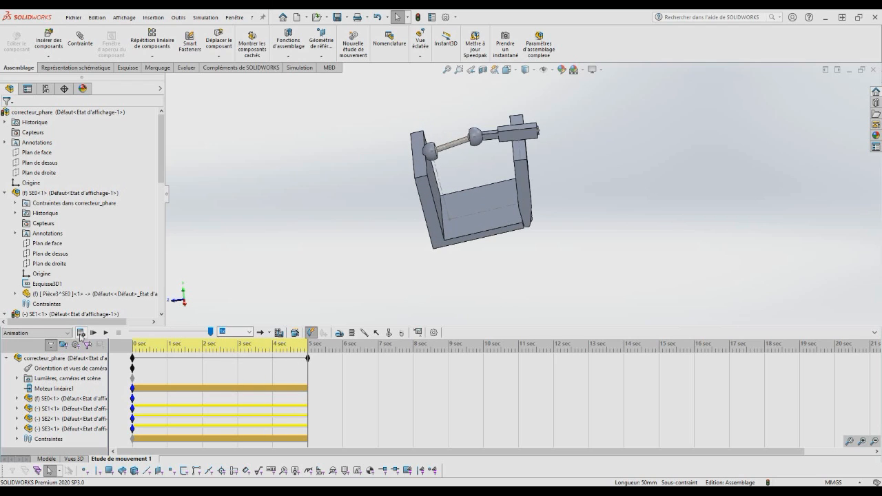
{"action": "left_click", "coordinate": [38, 333]}
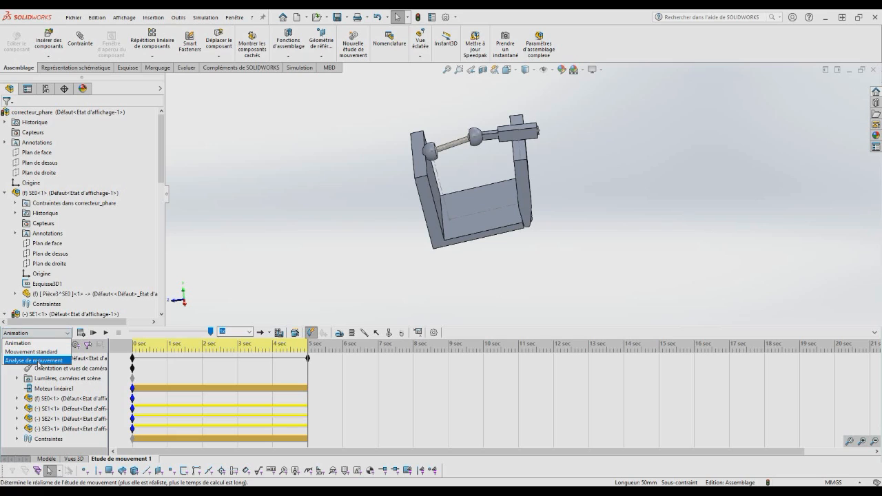
{"action": "left_click", "coordinate": [39, 360]}
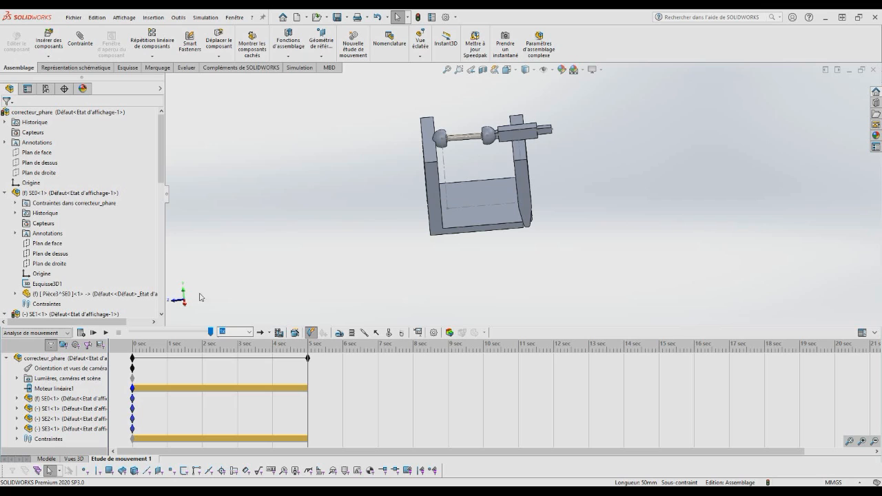
{"action": "left_click", "coordinate": [80, 332]}
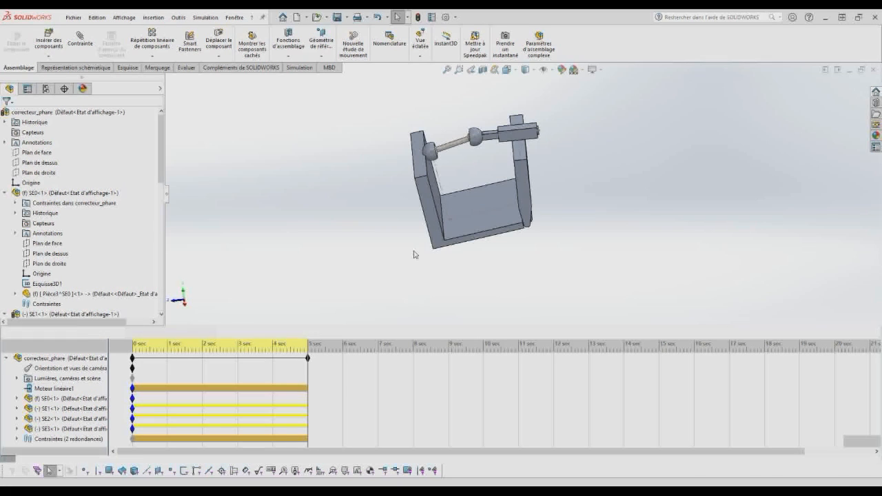
{"action": "left_click_drag", "start_coordinate": [212, 333], "coordinate": [120, 334]}
{"action": "left_click", "coordinate": [105, 334]}
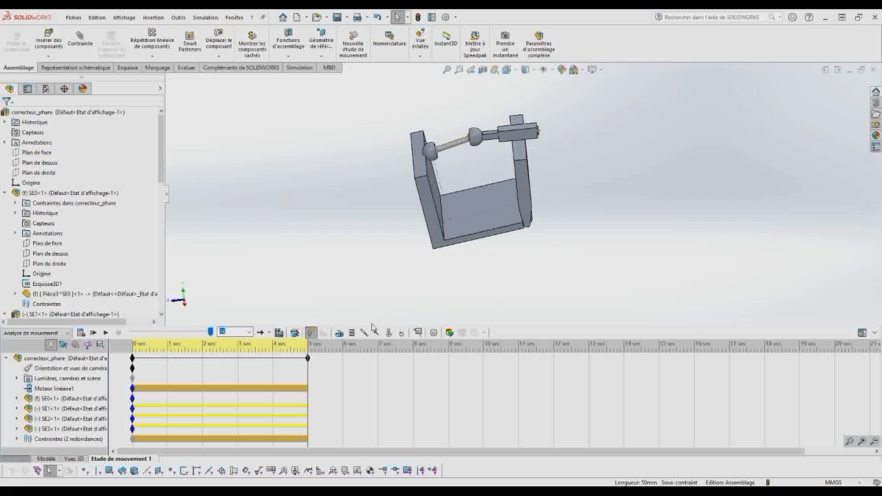
Start a new result of category Déplacement/Vitesse/Accélération, with Déplacement angulaire and Amplitude, plotted against time
{"action": "left_click", "coordinate": [419, 333]}
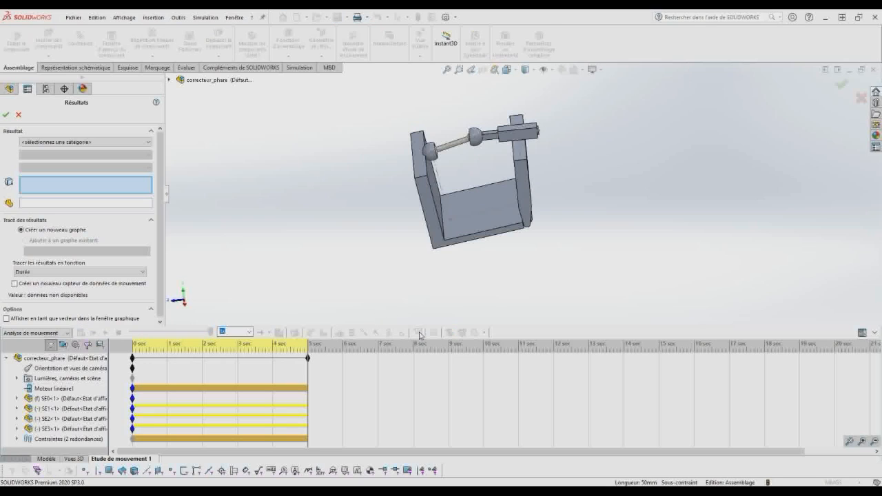
{"action": "left_click", "coordinate": [129, 142]}
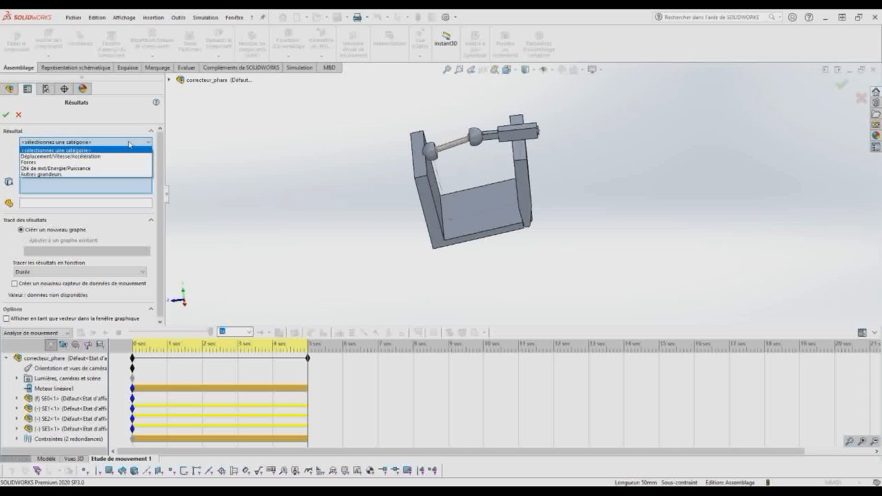
{"action": "left_click", "coordinate": [82, 156]}
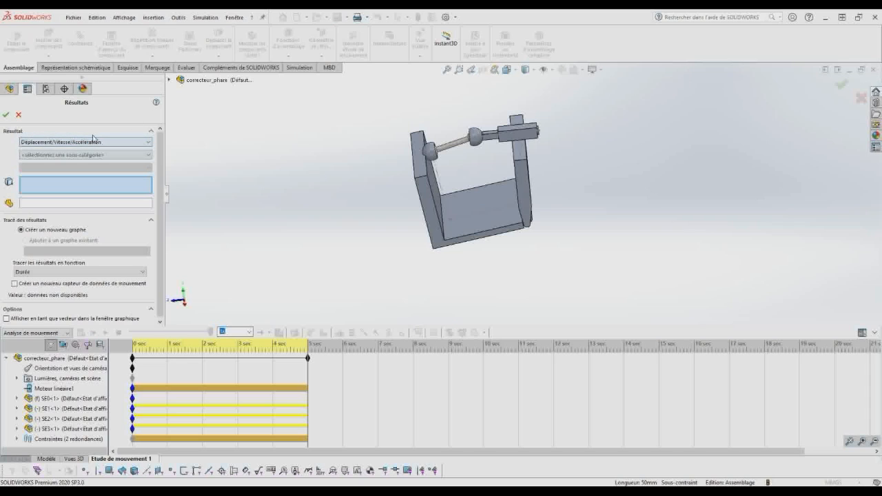
{"action": "left_click", "coordinate": [91, 155]}
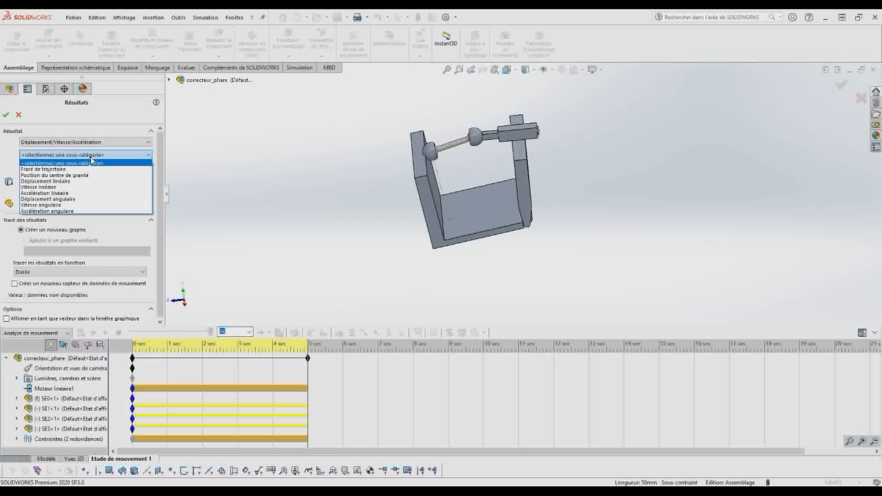
{"action": "left_click", "coordinate": [76, 199]}
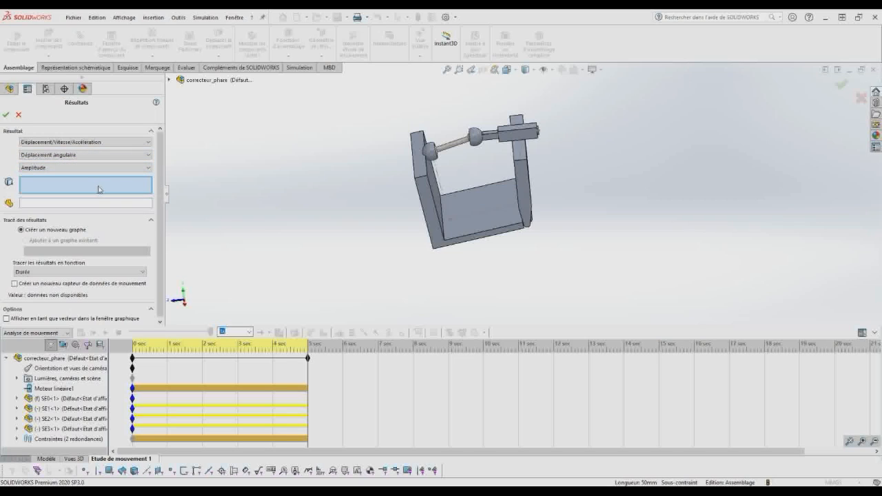
Plot the angle defined by the SE3 sketch point and two SE0 sketch points, and reposition the graph window
{"action": "left_click", "coordinate": [450, 220]}
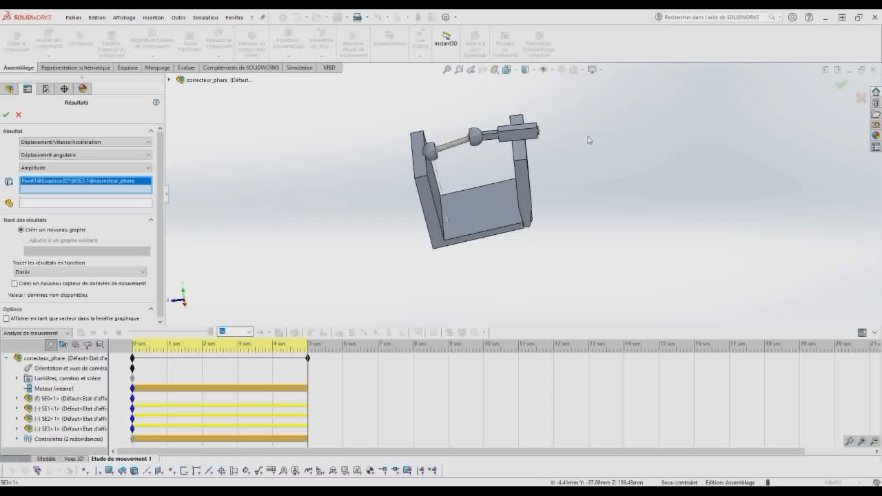
{"action": "left_click", "coordinate": [518, 134]}
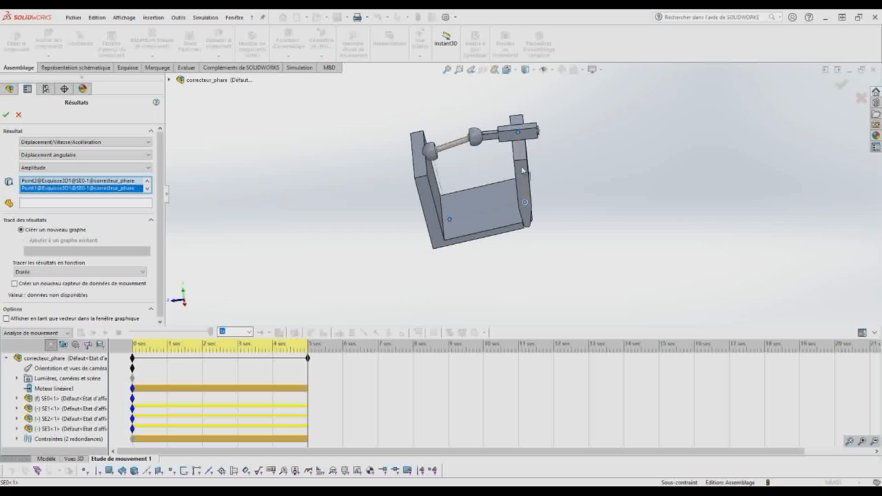
{"action": "mouse_move", "coordinate": [599, 197]}
{"action": "middle_mouse_down"}
{"action": "mouse_move", "coordinate": [615, 197]}
{"action": "mouse_move", "coordinate": [611, 186]}
{"action": "middle_mouse_up"}
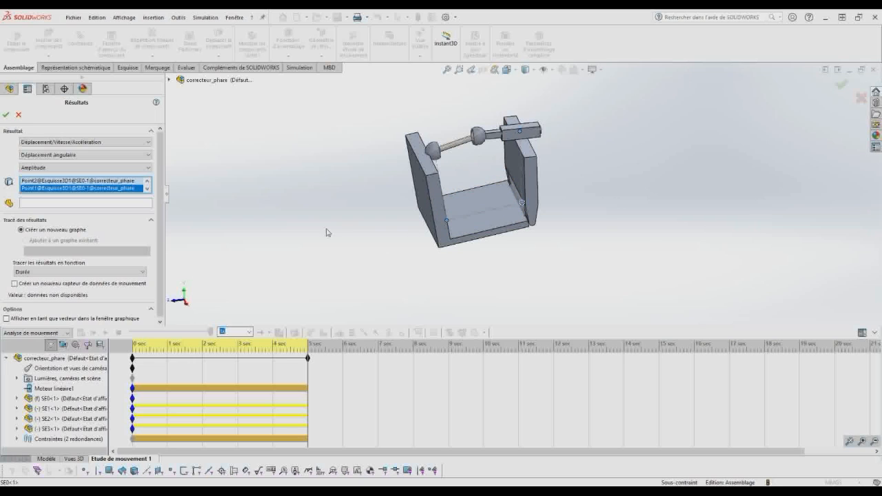
{"action": "left_click", "coordinate": [6, 114]}
{"action": "left_click_drag", "start_coordinate": [544, 206], "coordinate": [127, 38]}
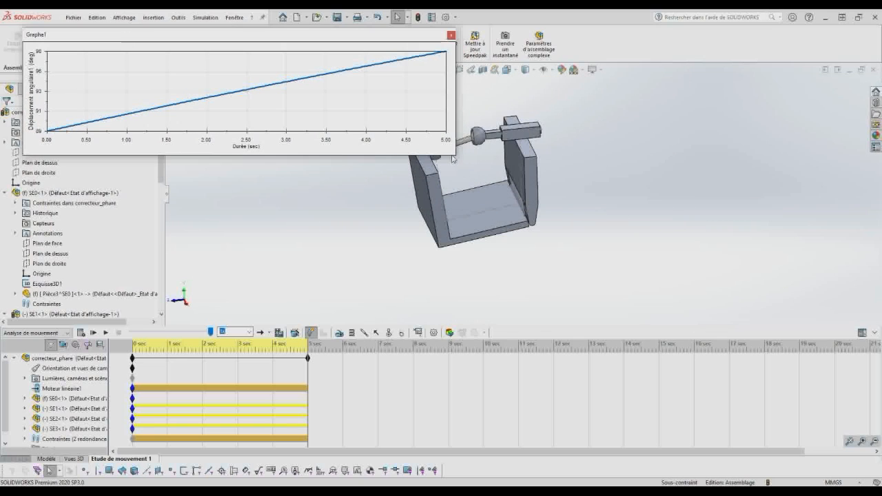
Shrink the Graphe1 window to a narrower, taller size and move it beside the assembly so the slider mechanism is uncovered
{"action": "left_click_drag", "start_coordinate": [454, 155], "coordinate": [387, 183]}
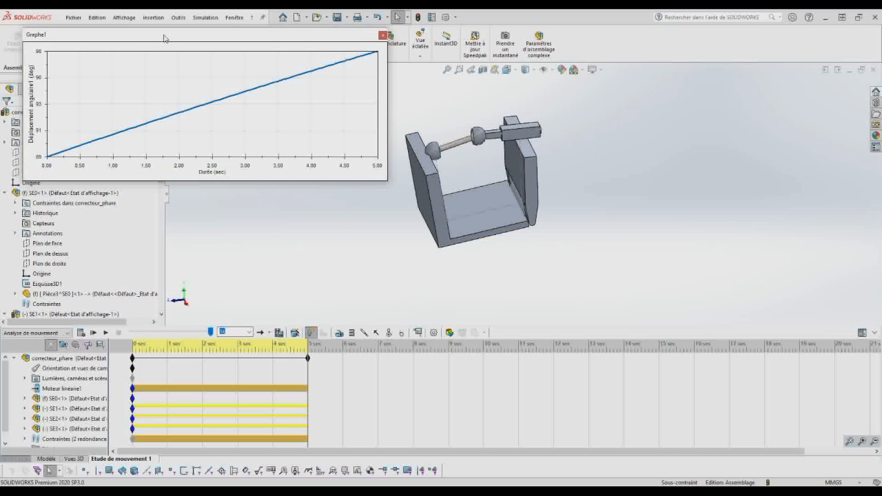
{"action": "left_click_drag", "start_coordinate": [163, 38], "coordinate": [617, 46]}
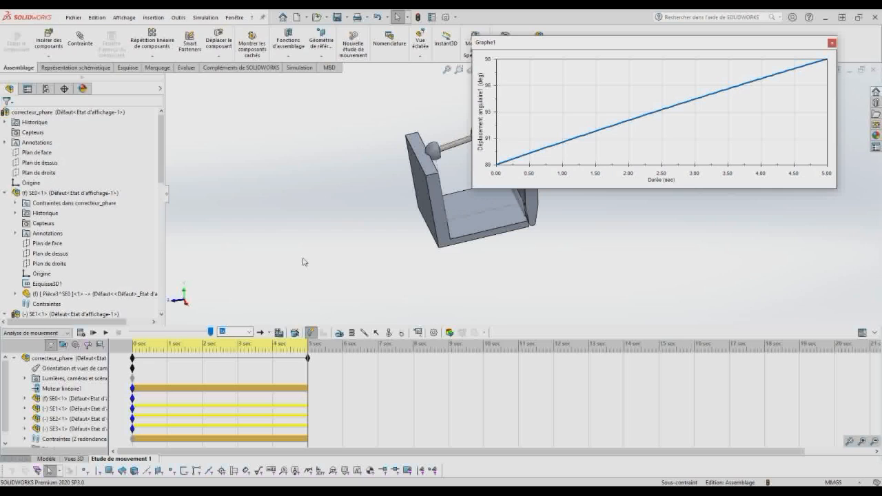
{"action": "left_click_drag", "start_coordinate": [563, 44], "coordinate": [584, 181]}
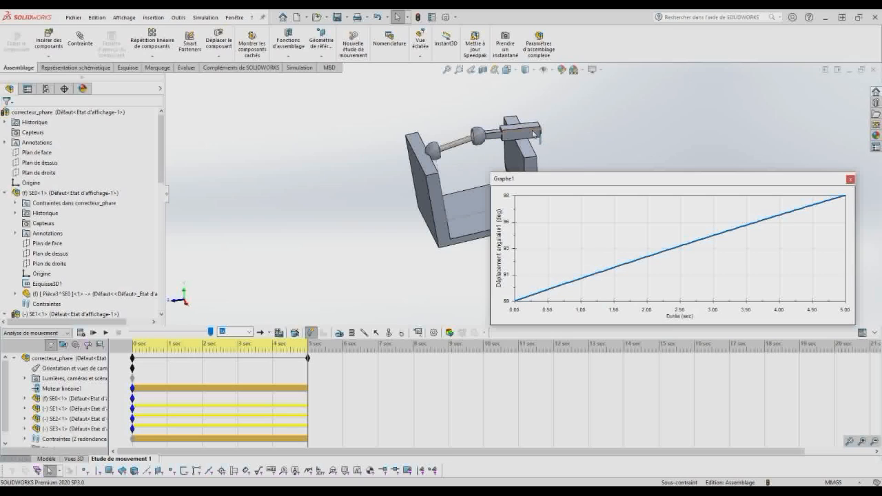
{"action": "scroll", "coordinate": [506, 140], "scroll_direction": "down", "scroll_amount": 3}
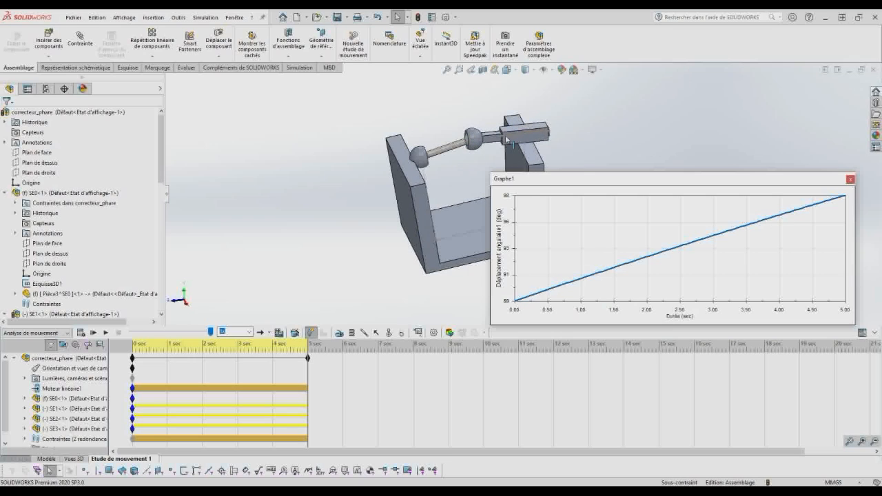
{"action": "scroll", "coordinate": [602, 161], "scroll_direction": "up", "scroll_amount": 1}
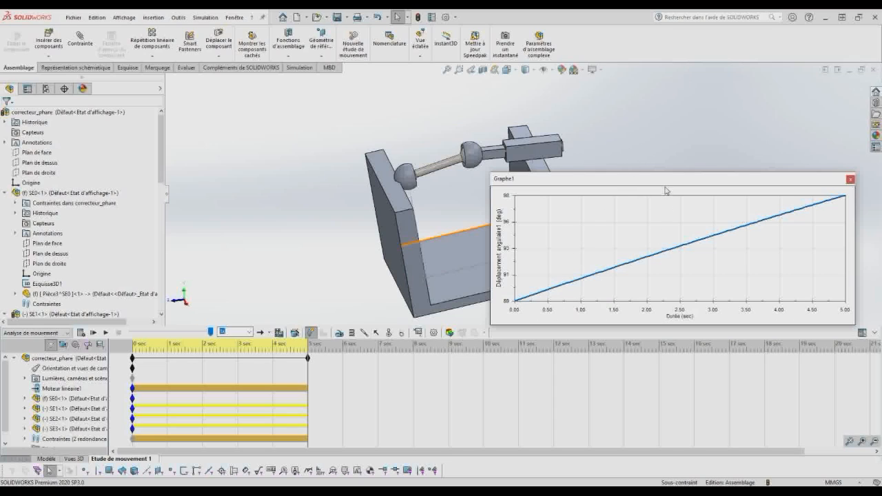
{"action": "left_click_drag", "start_coordinate": [676, 182], "coordinate": [687, 207]}
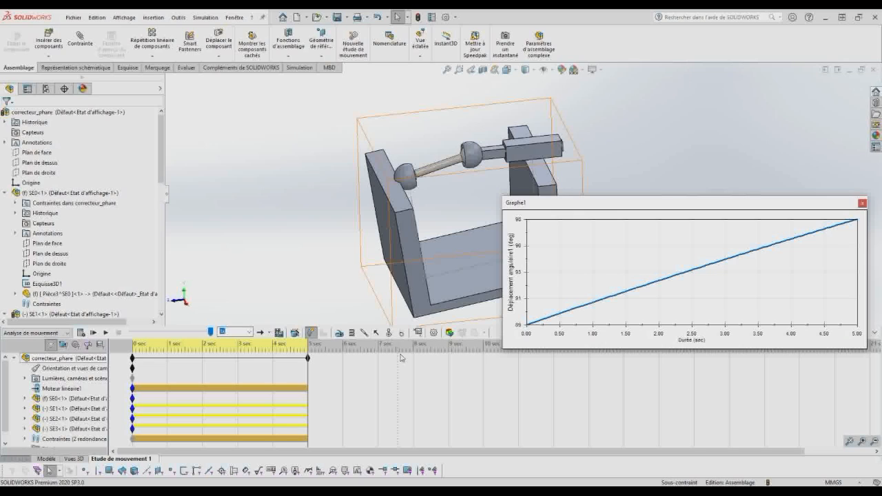
Start another result of category Déplacement/Vitesse/Accélération with Déplacement angulaire and Amplitude
{"action": "left_click", "coordinate": [417, 332]}
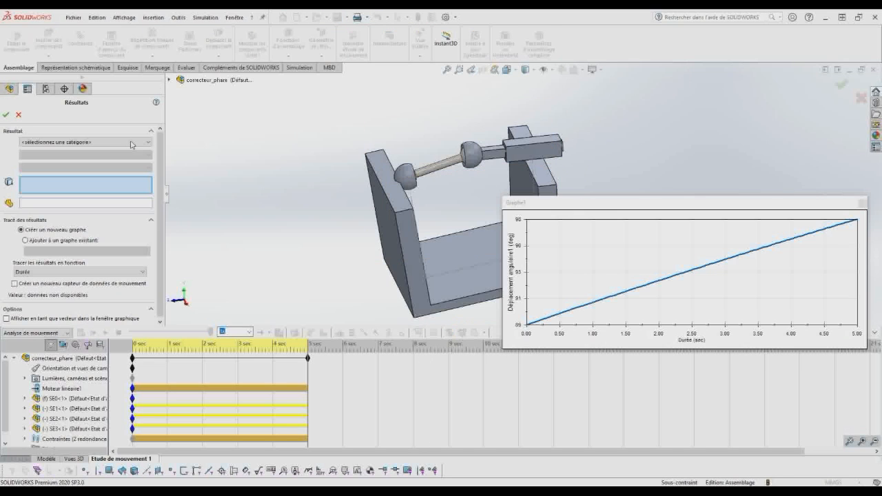
{"action": "left_click", "coordinate": [131, 143]}
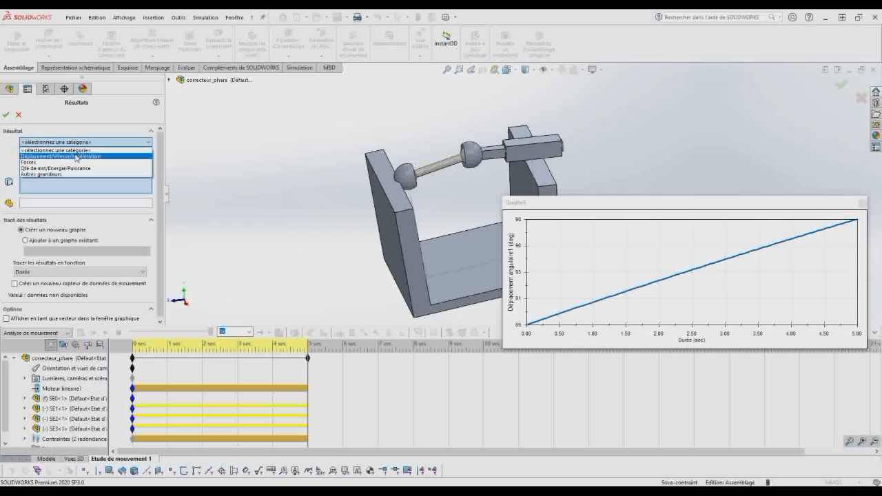
{"action": "left_click", "coordinate": [77, 157]}
{"action": "left_click", "coordinate": [78, 156]}
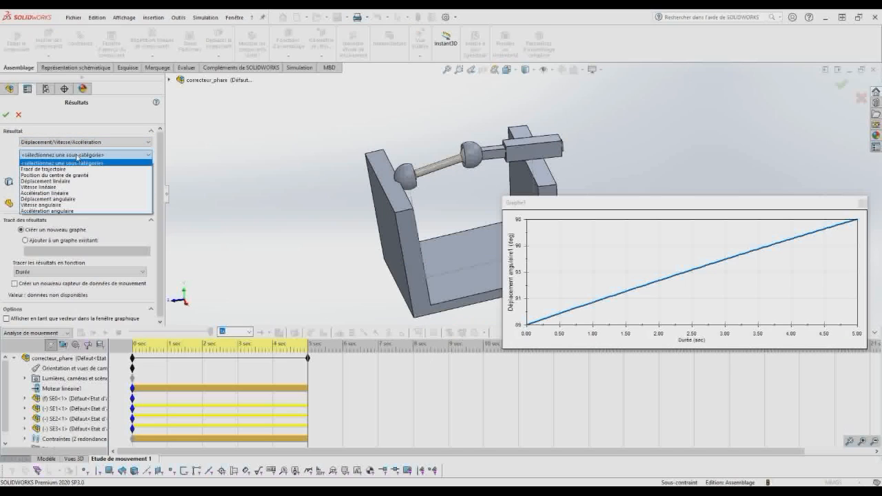
{"action": "left_click", "coordinate": [81, 198]}
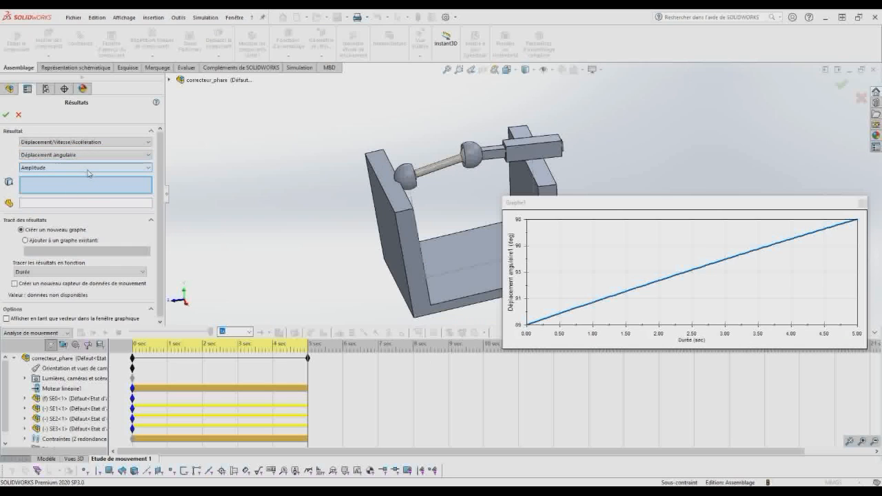
Close Graphe1 and define the angle with Point1 of SE3's Esquisse3D1, then Point2 and Point1 of SE0's Esquisse3D1
{"action": "left_click", "coordinate": [622, 229]}
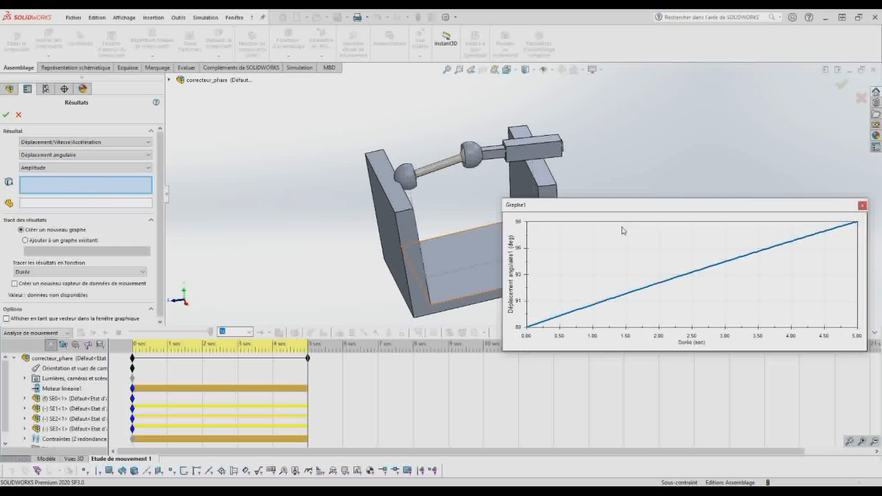
{"action": "left_click_drag", "start_coordinate": [622, 206], "coordinate": [584, 297]}
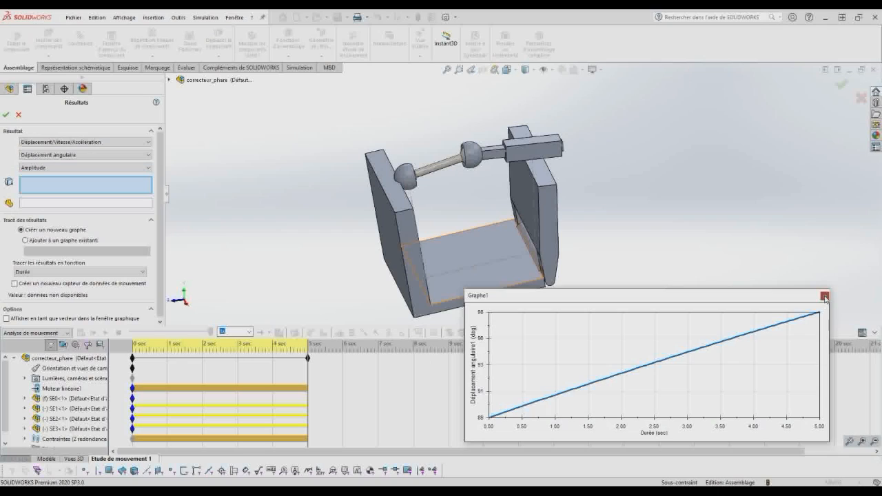
{"action": "left_click", "coordinate": [824, 296]}
{"action": "left_click", "coordinate": [425, 279]}
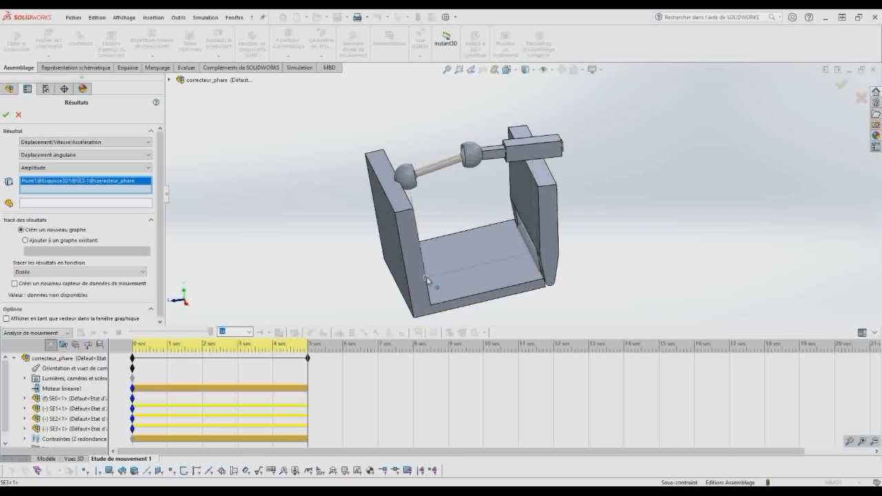
{"action": "left_click", "coordinate": [533, 151]}
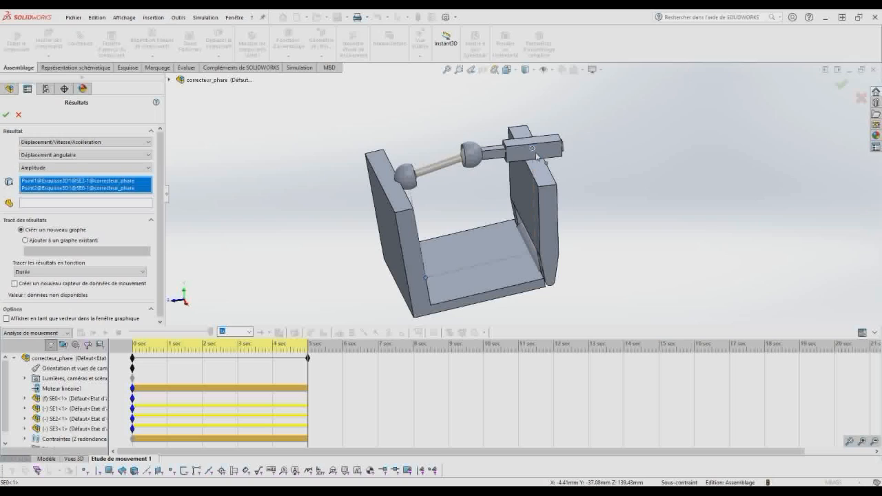
{"action": "left_click", "coordinate": [535, 252]}
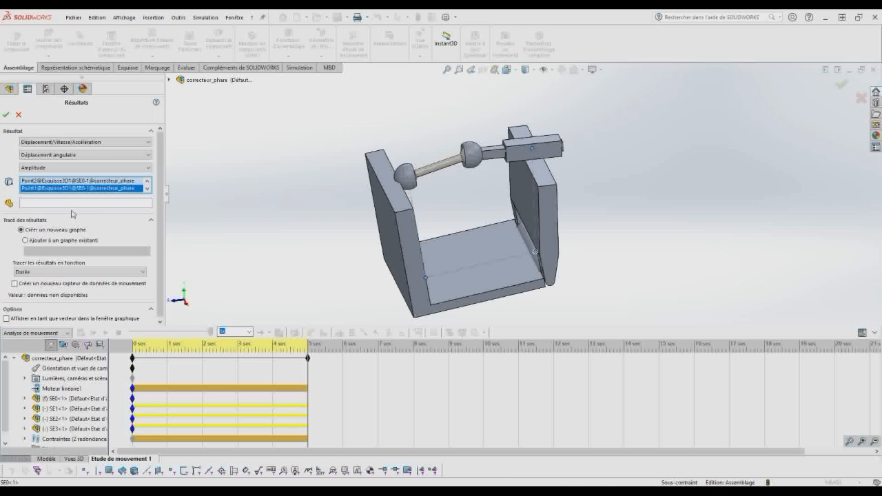
Plot the angle against a Nouveau résultat of category Déplacement/Vitesse/Accélération, with Déplacement linéaire and Amplitude
{"action": "left_click", "coordinate": [75, 273]}
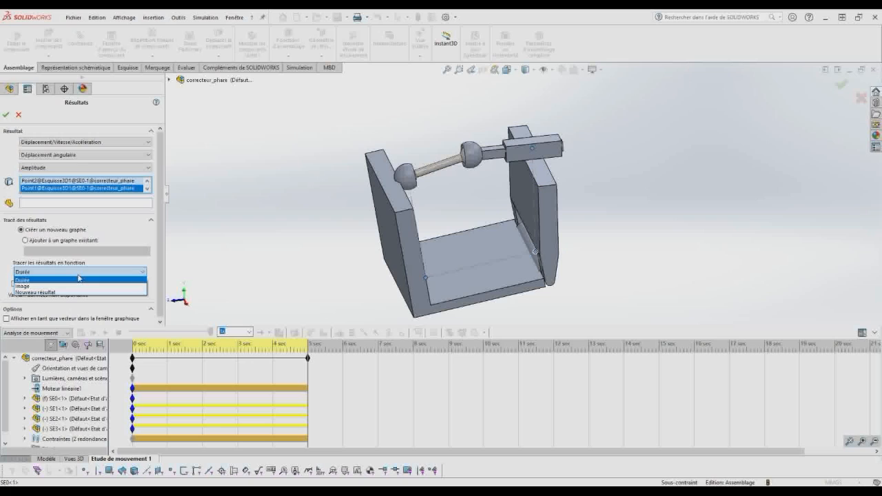
{"action": "left_click", "coordinate": [69, 292]}
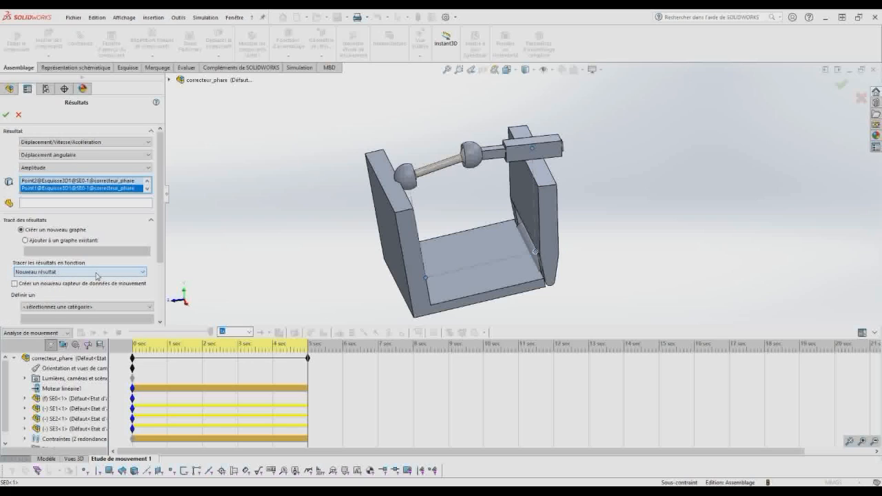
{"action": "left_click", "coordinate": [114, 306]}
{"action": "left_click_drag", "start_coordinate": [163, 228], "coordinate": [159, 314]}
{"action": "left_click", "coordinate": [136, 222]}
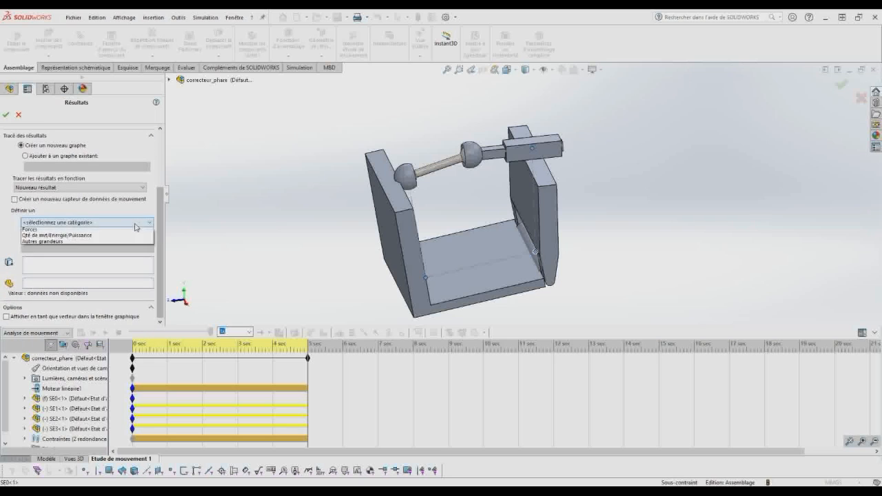
{"action": "left_click", "coordinate": [115, 232]}
{"action": "left_click", "coordinate": [103, 235]}
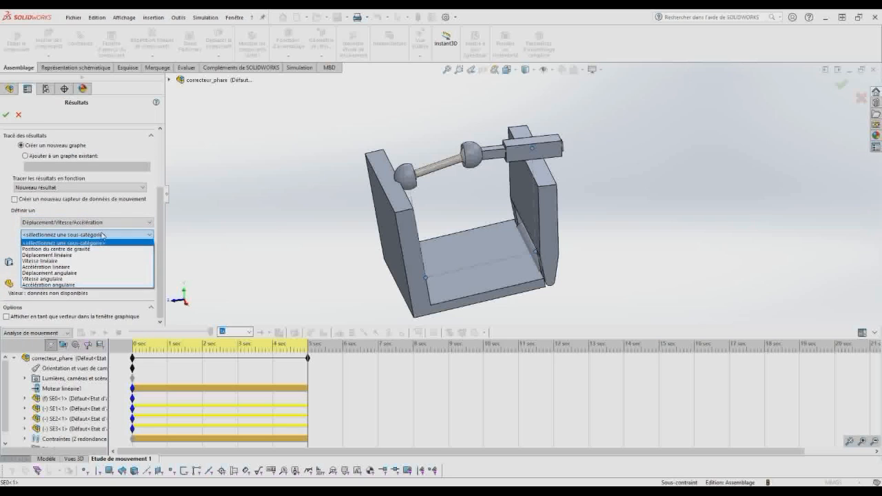
{"action": "left_click", "coordinate": [80, 255]}
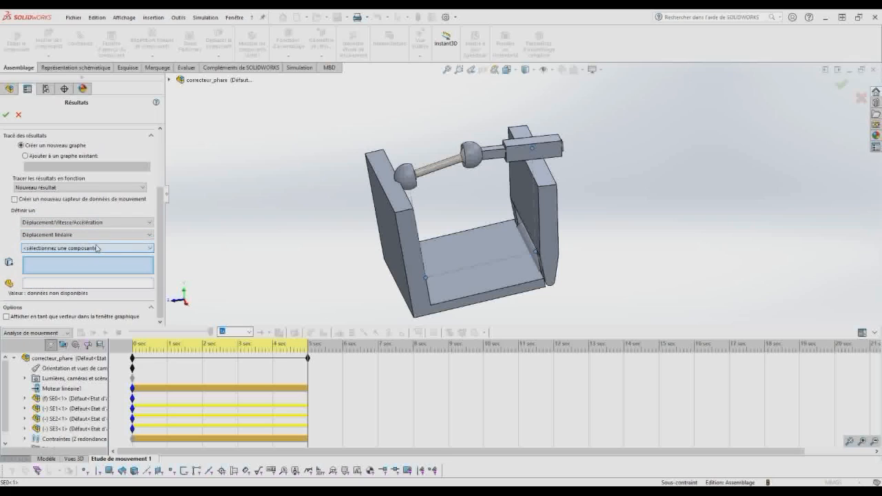
{"action": "left_click", "coordinate": [97, 250]}
{"action": "left_click", "coordinate": [72, 280]}
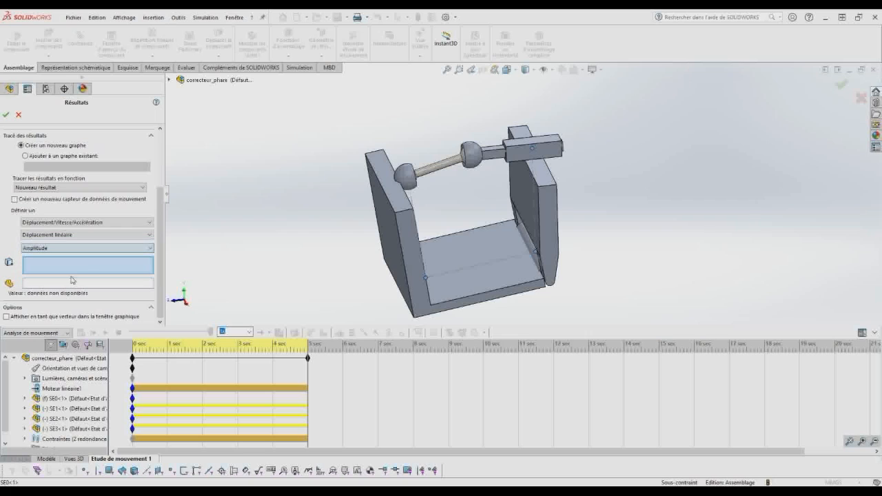
Define the linear displacement between Point1 of SE1's Esquisse1 and Point2 of SE0's Esquisse3D1, create the graph and move its window
{"action": "left_click", "coordinate": [469, 157]}
{"action": "left_click", "coordinate": [532, 148]}
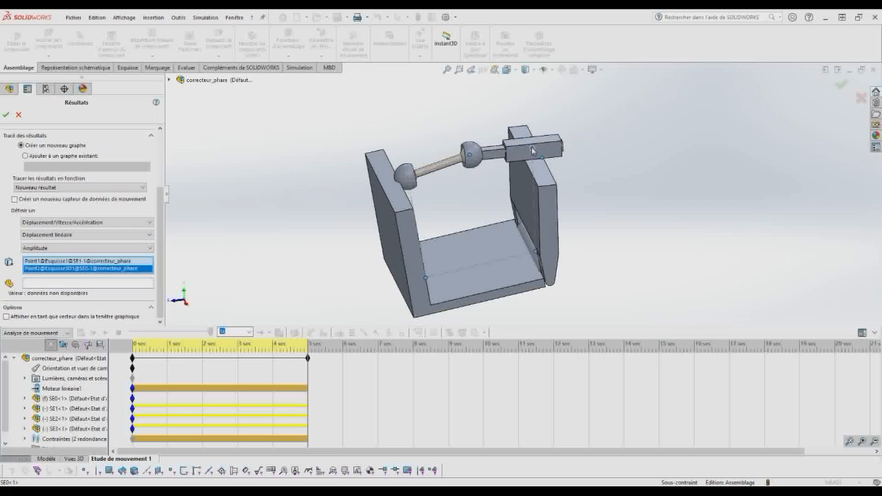
{"action": "left_click", "coordinate": [6, 115]}
{"action": "left_click_drag", "start_coordinate": [639, 75], "coordinate": [597, 277]}
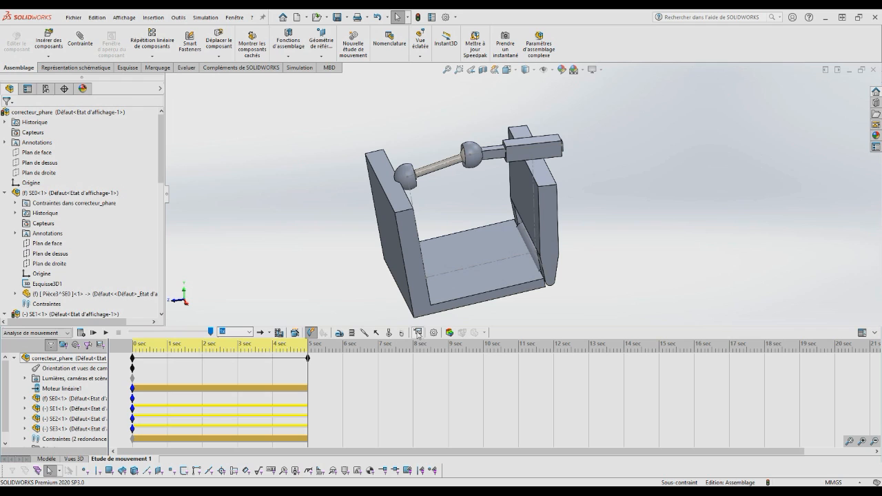
Create a Déplacement/Vitesse/Accélération result with Tracé de trajectoire for Point2 of SE3's Esquisse3D1, shown as a vector in the graphics area
{"action": "left_click", "coordinate": [418, 332]}
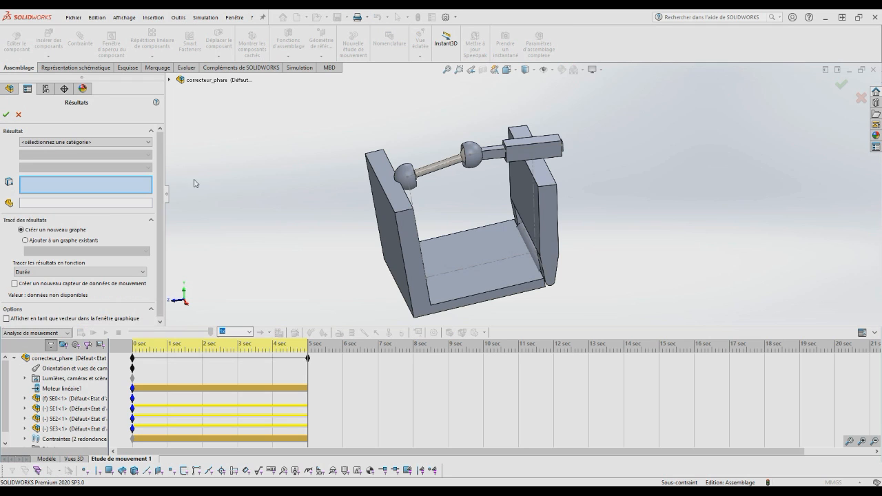
{"action": "left_click", "coordinate": [129, 143]}
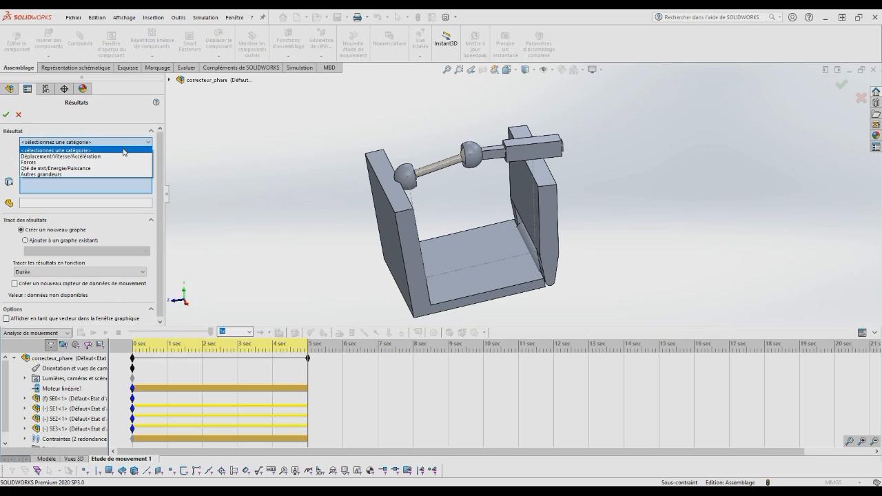
{"action": "left_click", "coordinate": [119, 157]}
{"action": "left_click", "coordinate": [116, 155]}
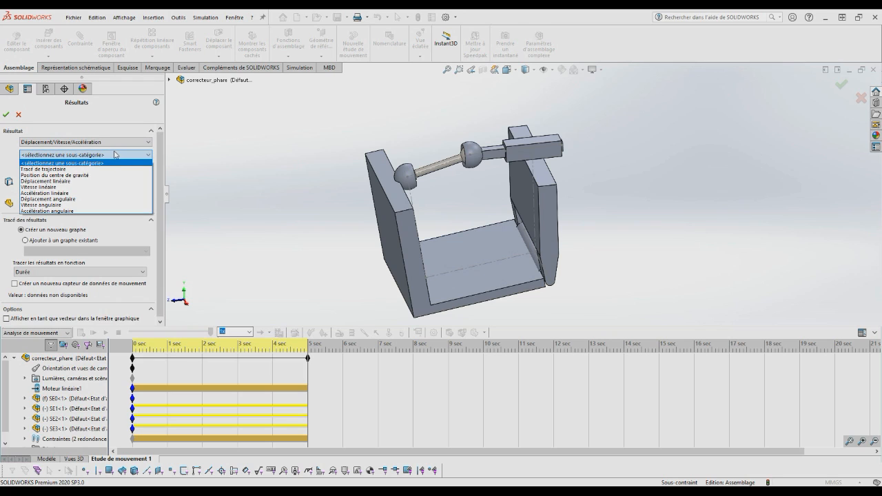
{"action": "left_click", "coordinate": [99, 169]}
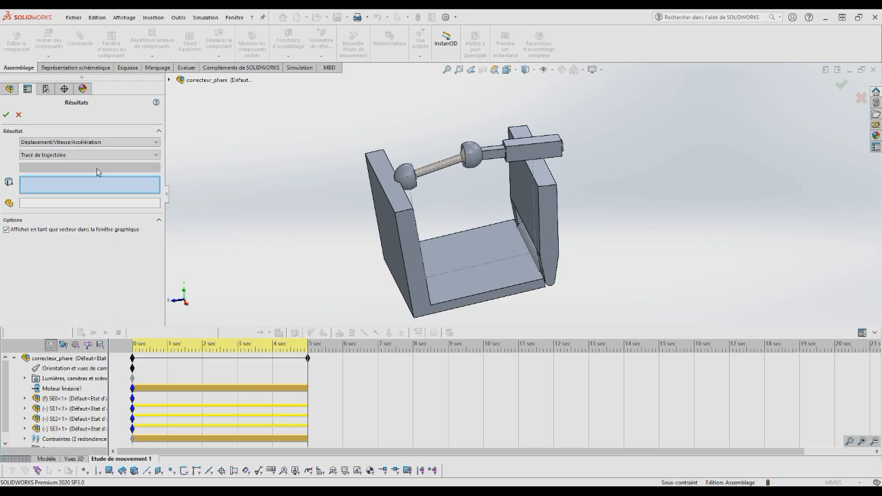
{"action": "left_click", "coordinate": [408, 176]}
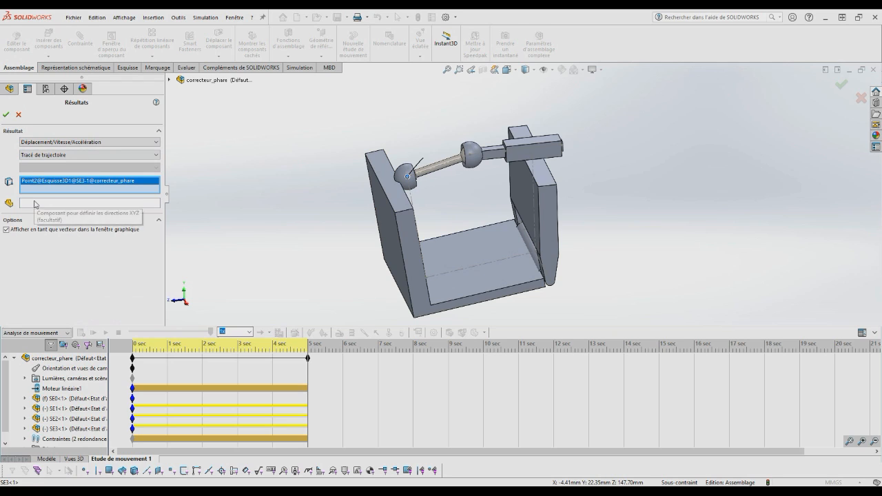
{"action": "left_click", "coordinate": [6, 114]}
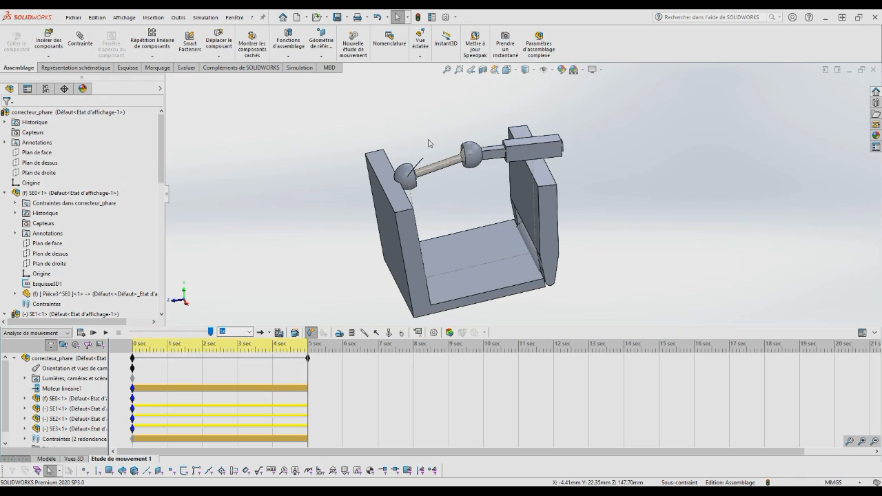
Examine the trajectory traced from the SE3 ball joint up close and from different angles
{"action": "scroll", "coordinate": [434, 181], "scroll_direction": "down", "scroll_amount": 2}
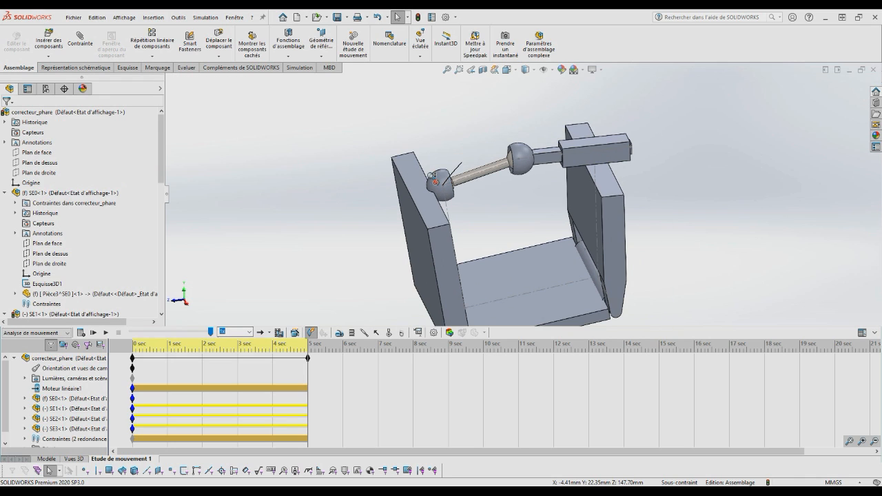
{"action": "scroll", "coordinate": [482, 184], "scroll_direction": "down", "scroll_amount": 2}
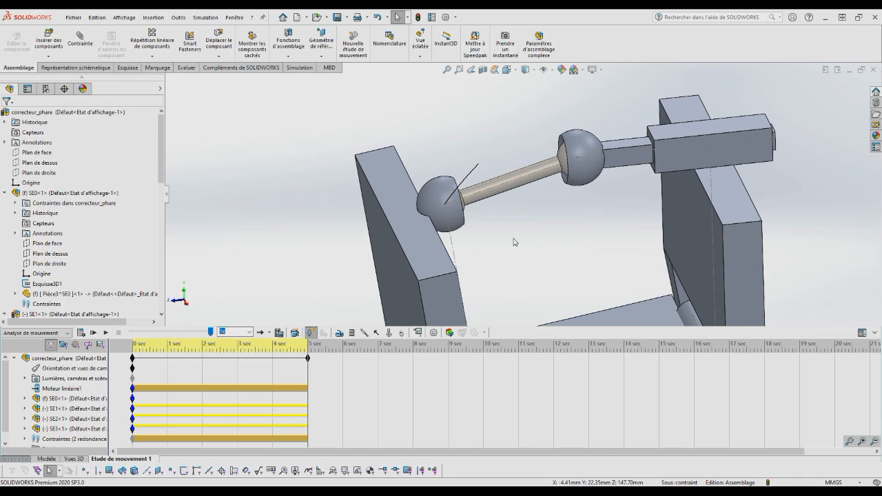
{"action": "middle_click_drag", "start_coordinate": [513, 242], "coordinate": [516, 220]}
{"action": "scroll", "coordinate": [530, 225], "scroll_direction": "up", "scroll_amount": 2}
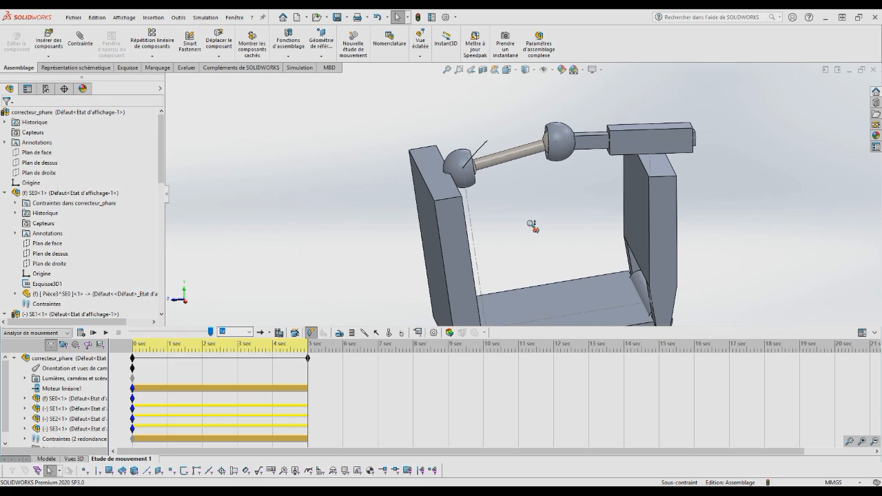
{"action": "scroll", "coordinate": [532, 226], "scroll_direction": "up", "scroll_amount": 3}
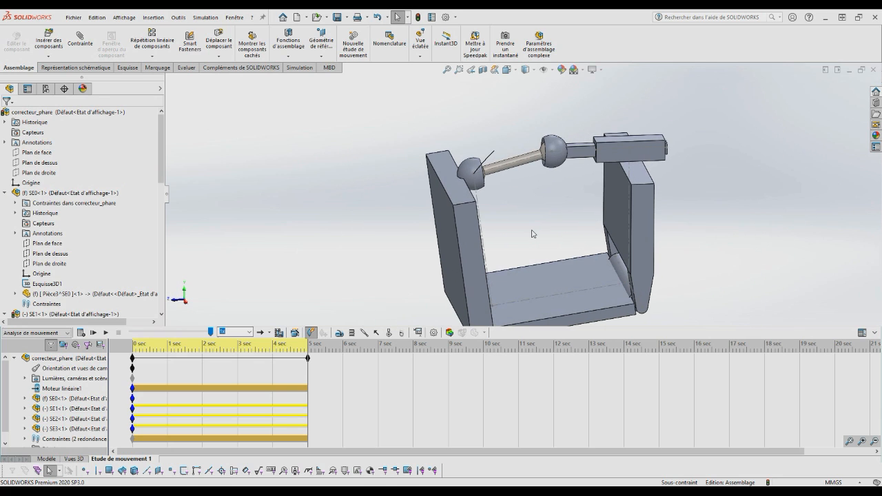
{"action": "scroll", "coordinate": [482, 221], "scroll_direction": "up", "scroll_amount": 2}
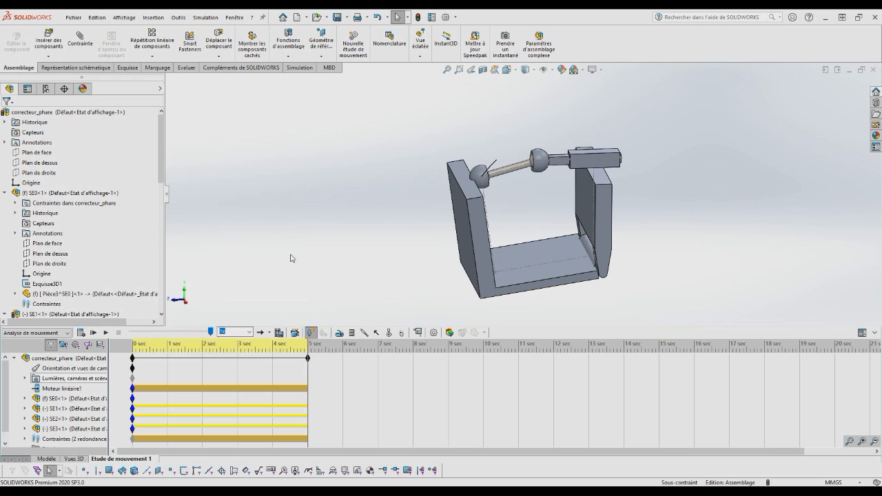
{"action": "middle_click_drag", "start_coordinate": [292, 258], "coordinate": [300, 266]}
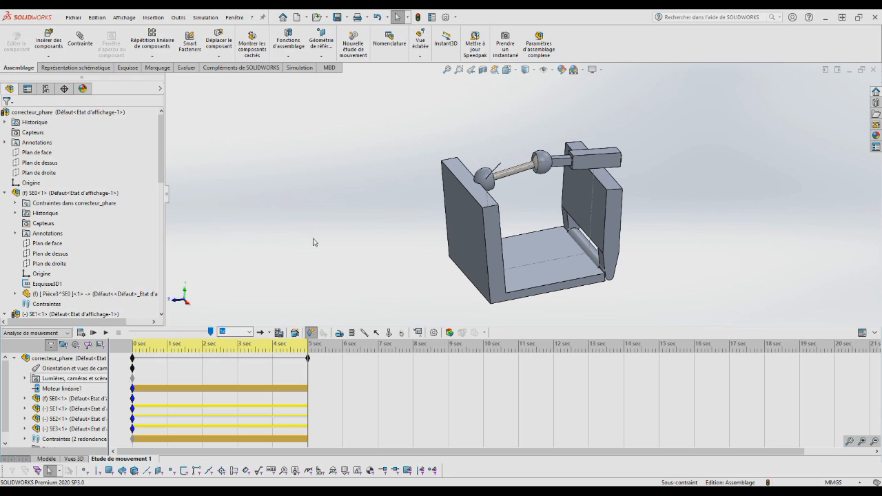
Start a new result of category Déplacement/Vitesse/Accélération, with Vitesse linéaire as subcategory and Amplitude as component
{"action": "left_click", "coordinate": [419, 334]}
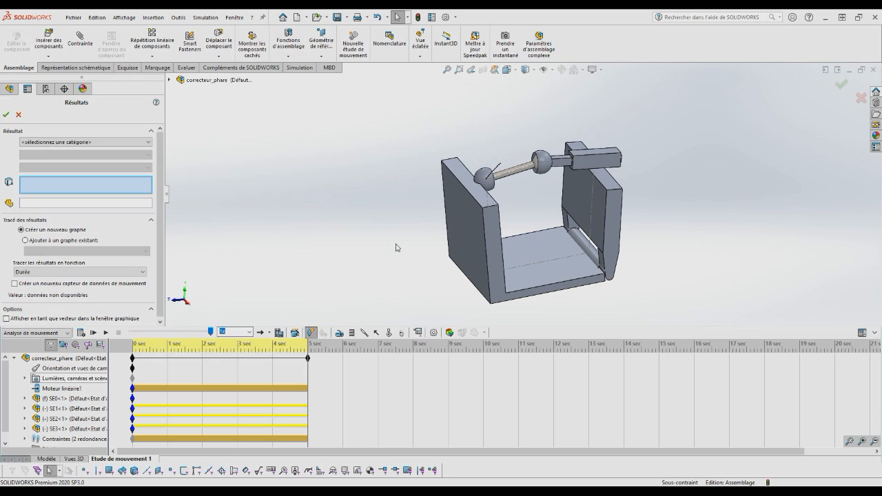
{"action": "left_click", "coordinate": [127, 141]}
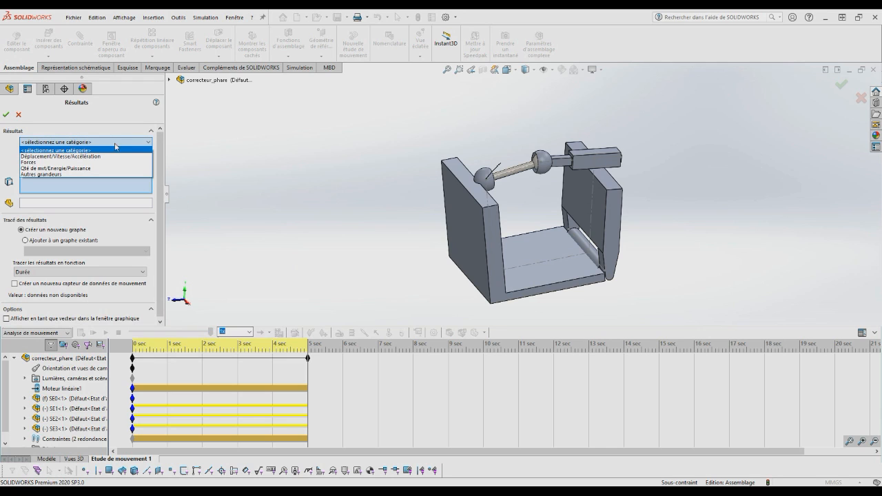
{"action": "left_click", "coordinate": [101, 156]}
{"action": "left_click", "coordinate": [104, 156]}
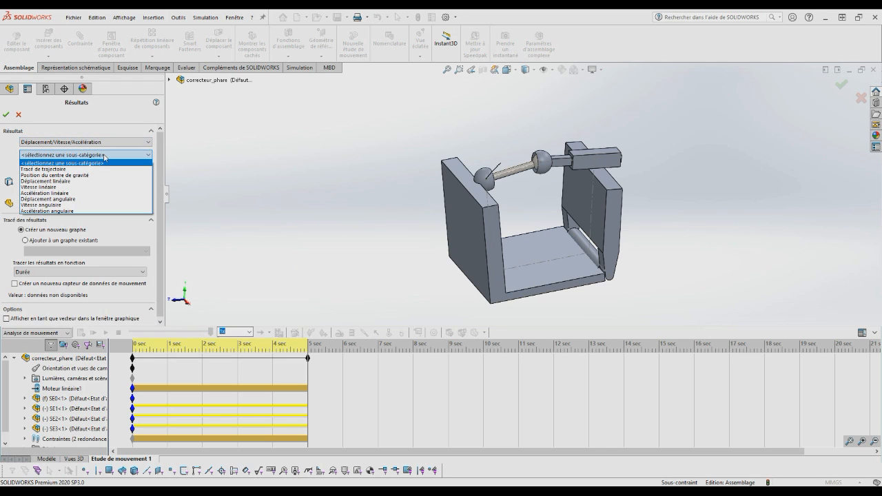
{"action": "left_click", "coordinate": [78, 187]}
{"action": "left_click", "coordinate": [82, 168]}
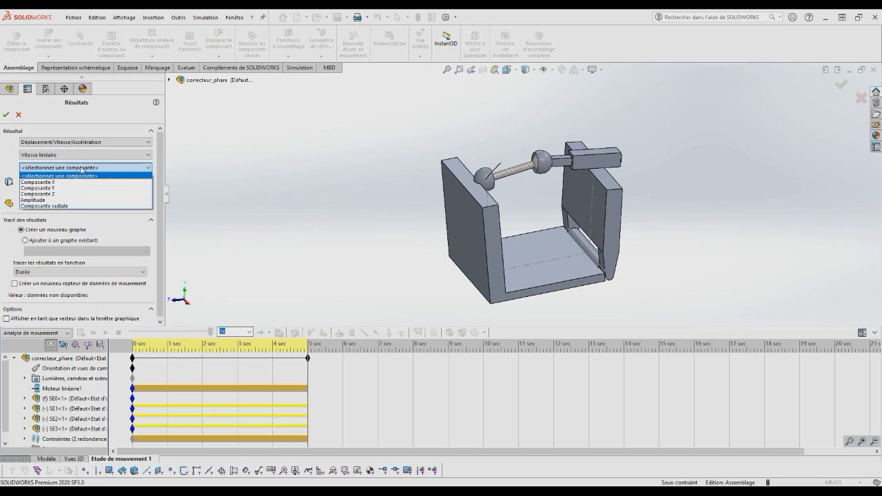
{"action": "left_click", "coordinate": [61, 200]}
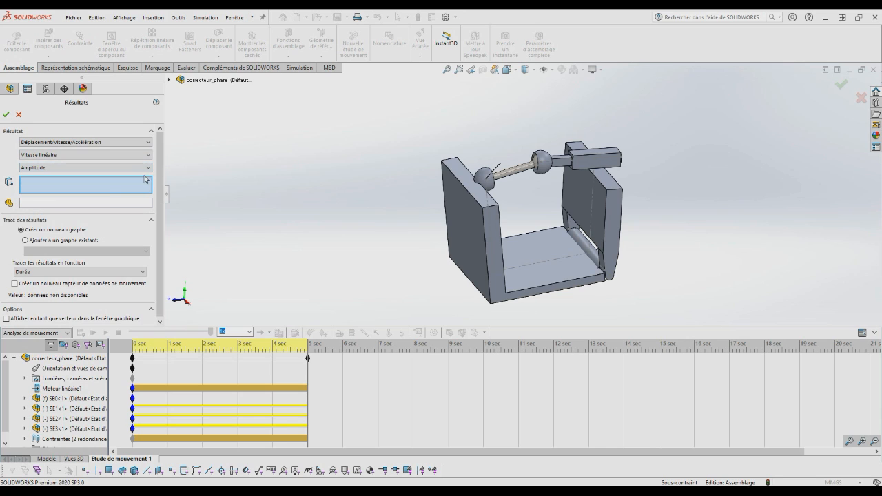
Define the linear velocity for Point2 of SE3's Esquisse3D1, show it as a vector in the graphics area and create the graph against Durée
{"action": "left_click", "coordinate": [486, 179]}
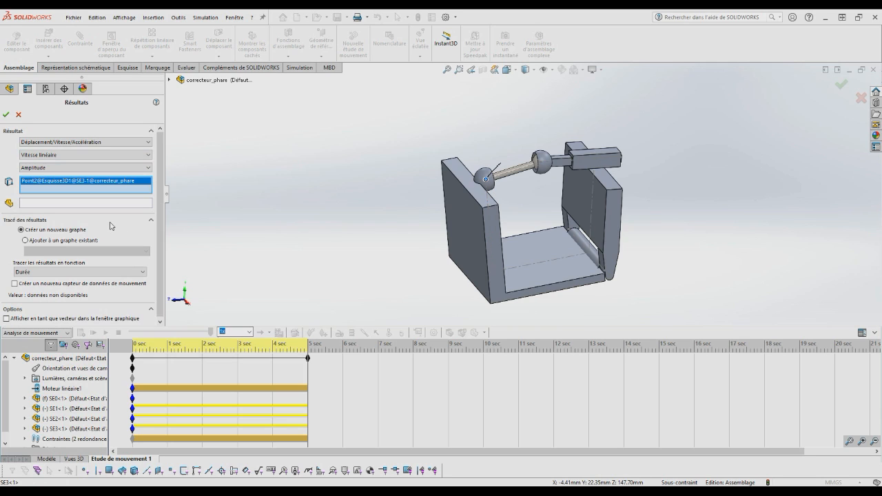
{"action": "left_click", "coordinate": [8, 319]}
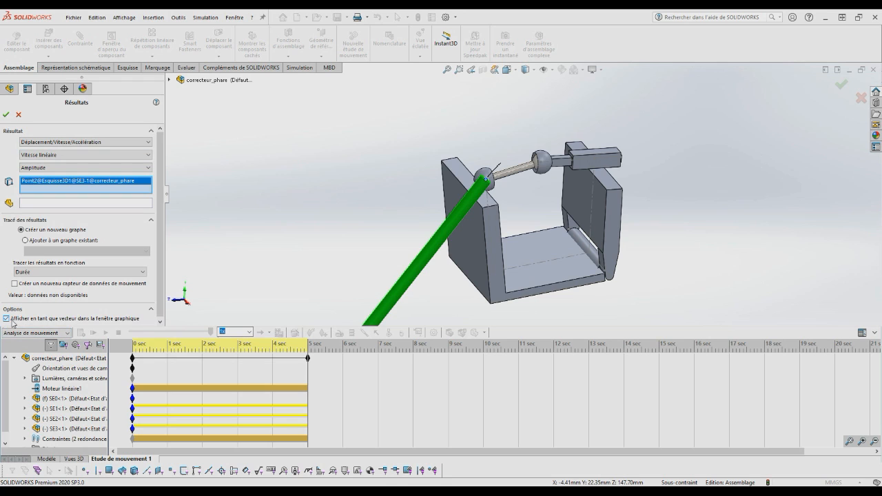
{"action": "scroll", "coordinate": [384, 220], "scroll_direction": "up", "scroll_amount": 4}
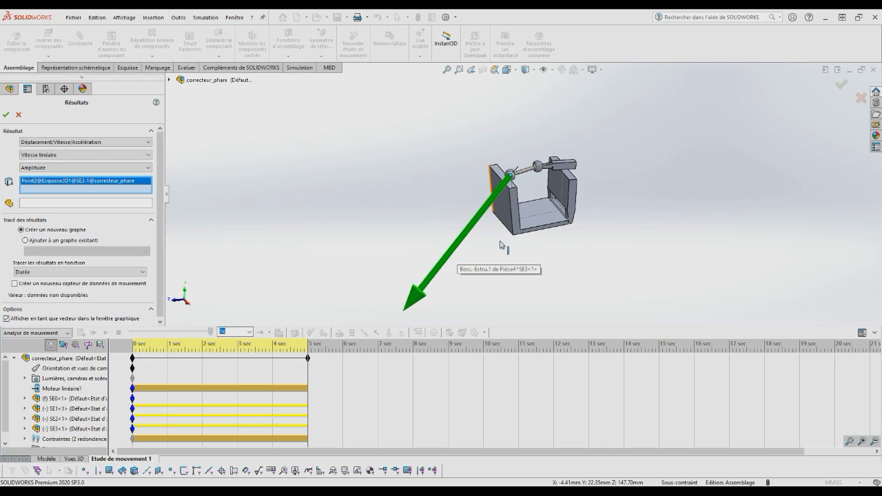
{"action": "left_click", "coordinate": [6, 116]}
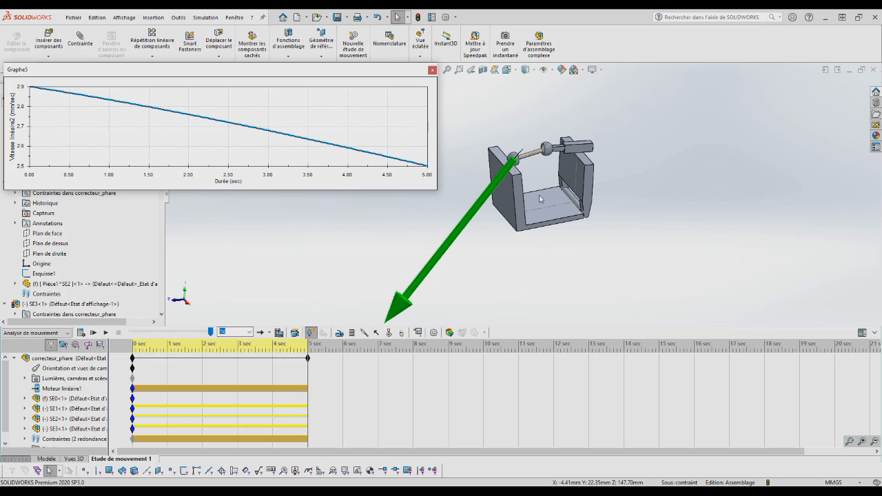
Examine the velocity vector at the SE3 ball joint, rewinding the motion study to 0 s to compare its direction and size
{"action": "scroll", "coordinate": [518, 165], "scroll_direction": "down", "scroll_amount": 4}
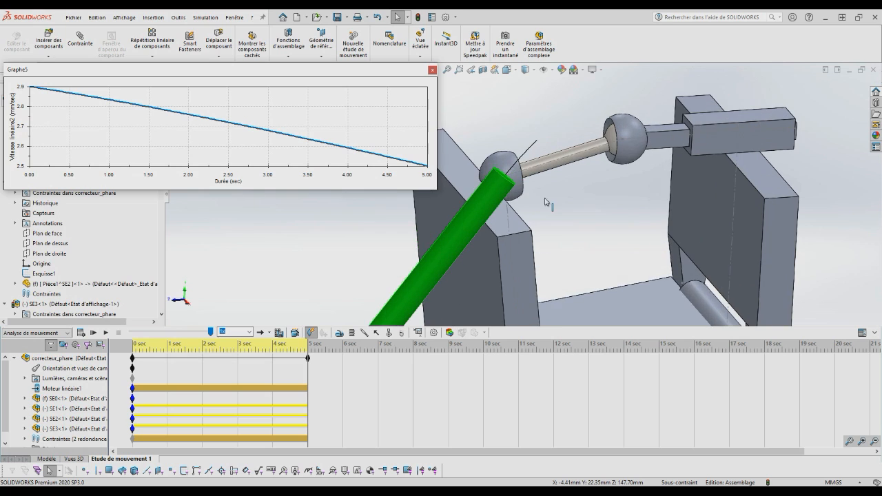
{"action": "scroll", "coordinate": [523, 198], "scroll_direction": "up", "scroll_amount": 5}
{"action": "scroll", "coordinate": [520, 198], "scroll_direction": "up", "scroll_amount": 2}
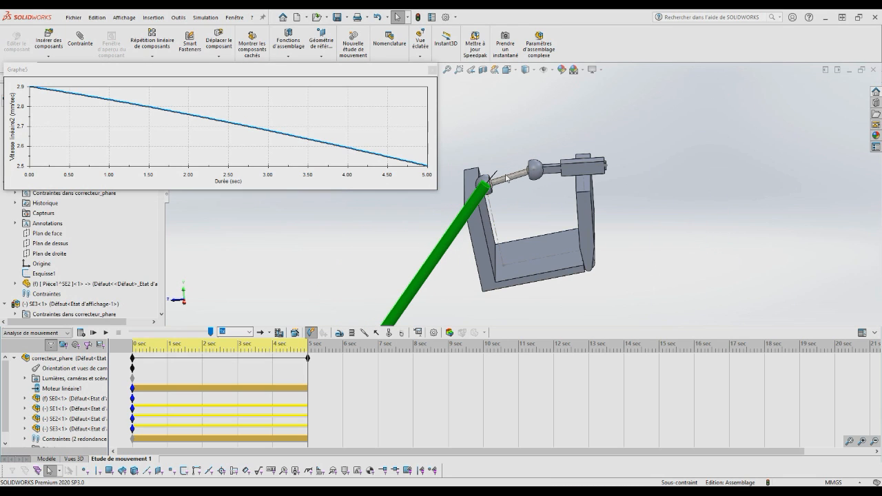
{"action": "scroll", "coordinate": [520, 195], "scroll_direction": "up", "scroll_amount": 4}
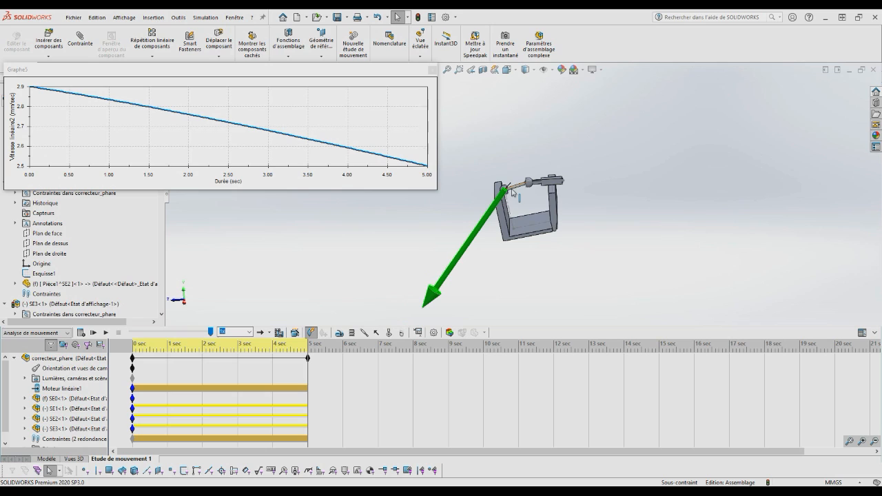
{"action": "scroll", "coordinate": [514, 194], "scroll_direction": "down", "scroll_amount": 2}
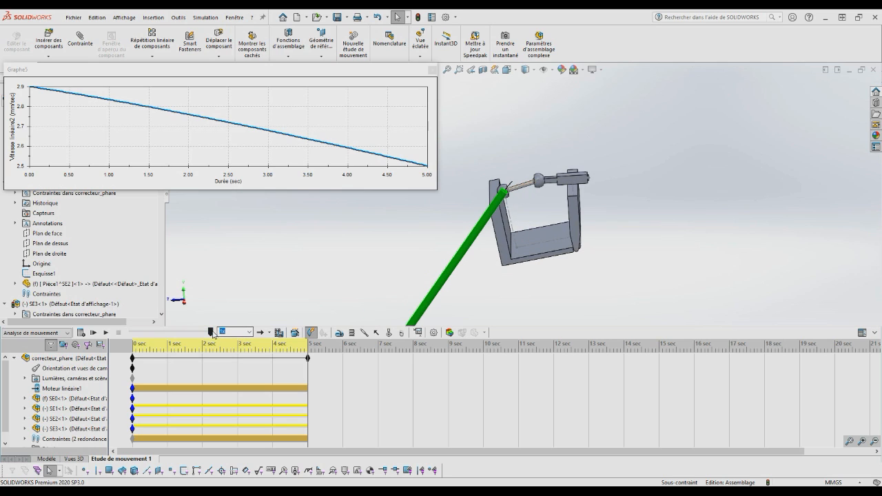
{"action": "left_click_drag", "start_coordinate": [210, 332], "coordinate": [129, 333]}
{"action": "scroll", "coordinate": [470, 246], "scroll_direction": "up", "scroll_amount": 2}
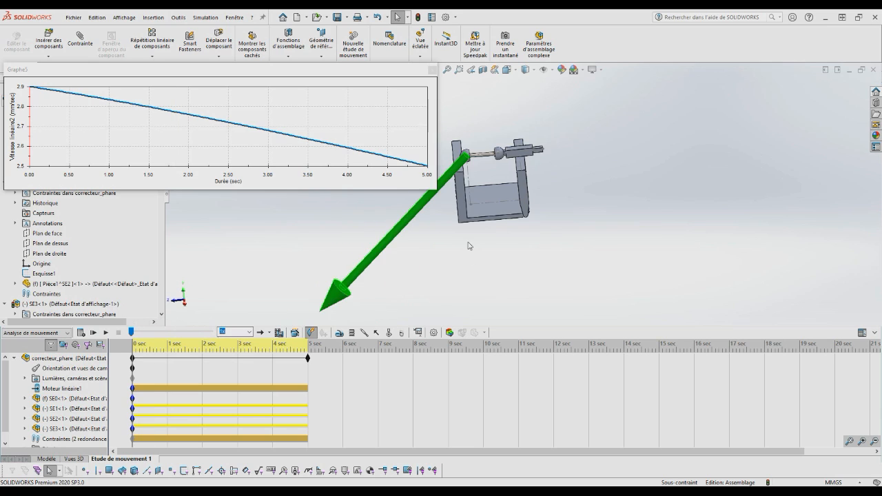
{"action": "scroll", "coordinate": [469, 245], "scroll_direction": "up", "scroll_amount": 2}
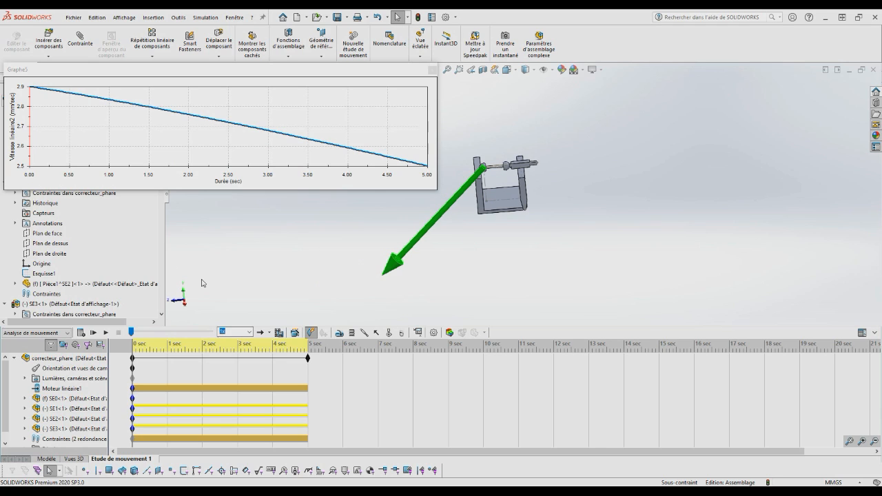